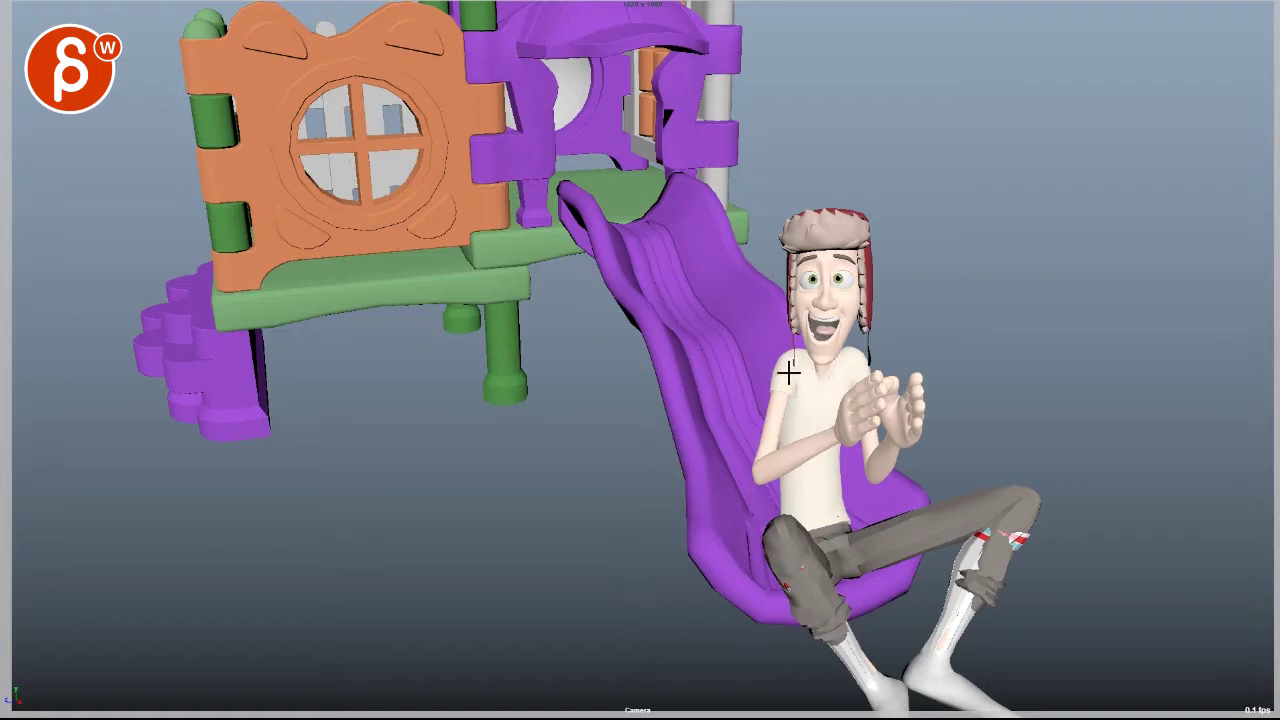
Step: Sketch red strokes across the seated character's chest, around his head and back toward the playhouse, and clear them
left_click_drag(831, 383, 742, 428)
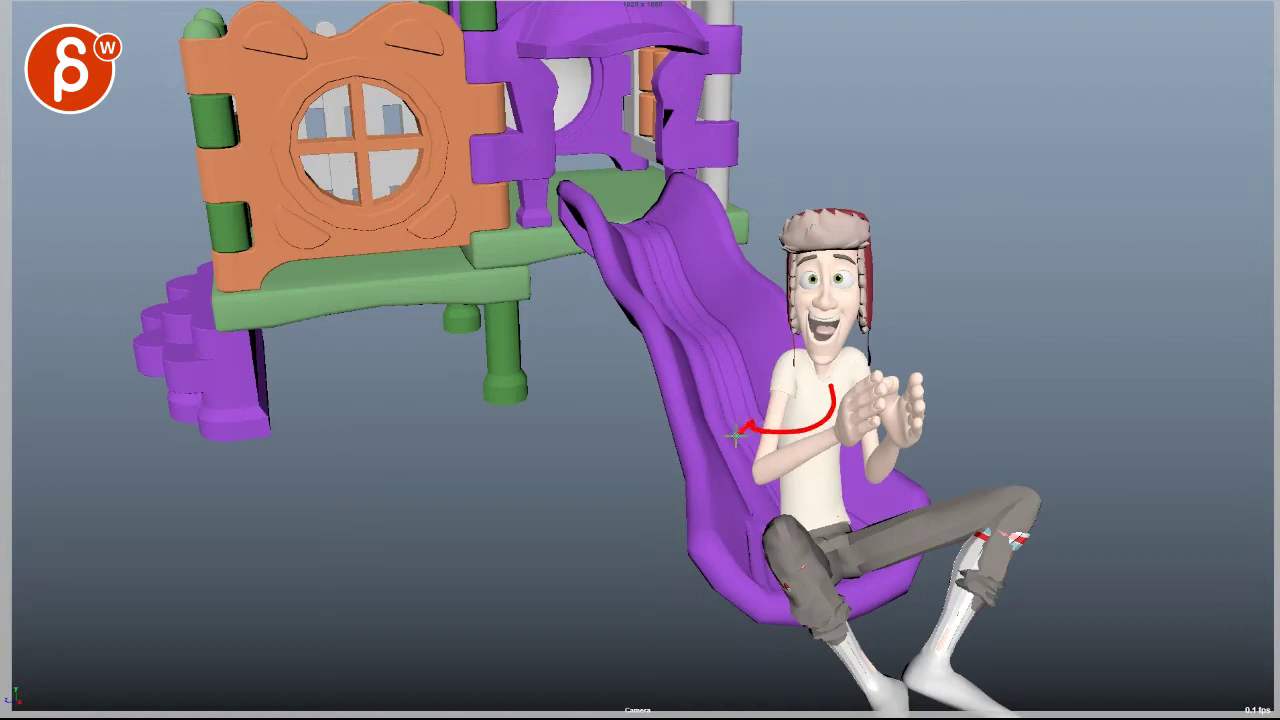
left_click_drag(832, 330, 754, 305)
mouse_move(685, 272)
left_mouse_down()
mouse_move(678, 232)
mouse_move(765, 302)
mouse_move(768, 270)
left_mouse_up()
left_click_drag(643, 252, 462, 198)
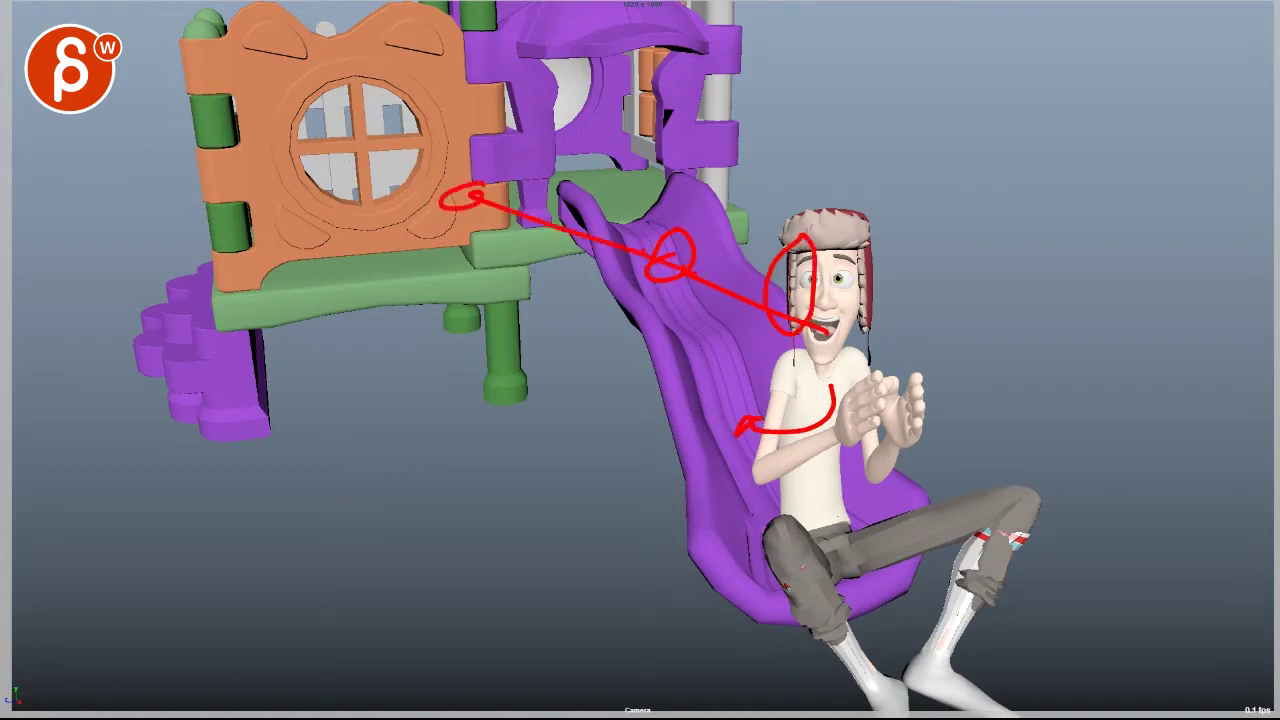
key("Escape")
Step: Step forward through the clapping frames to examine how the head and torso move
key("Right")
key("Right")
key("Right")
key("Right")
key("Right")
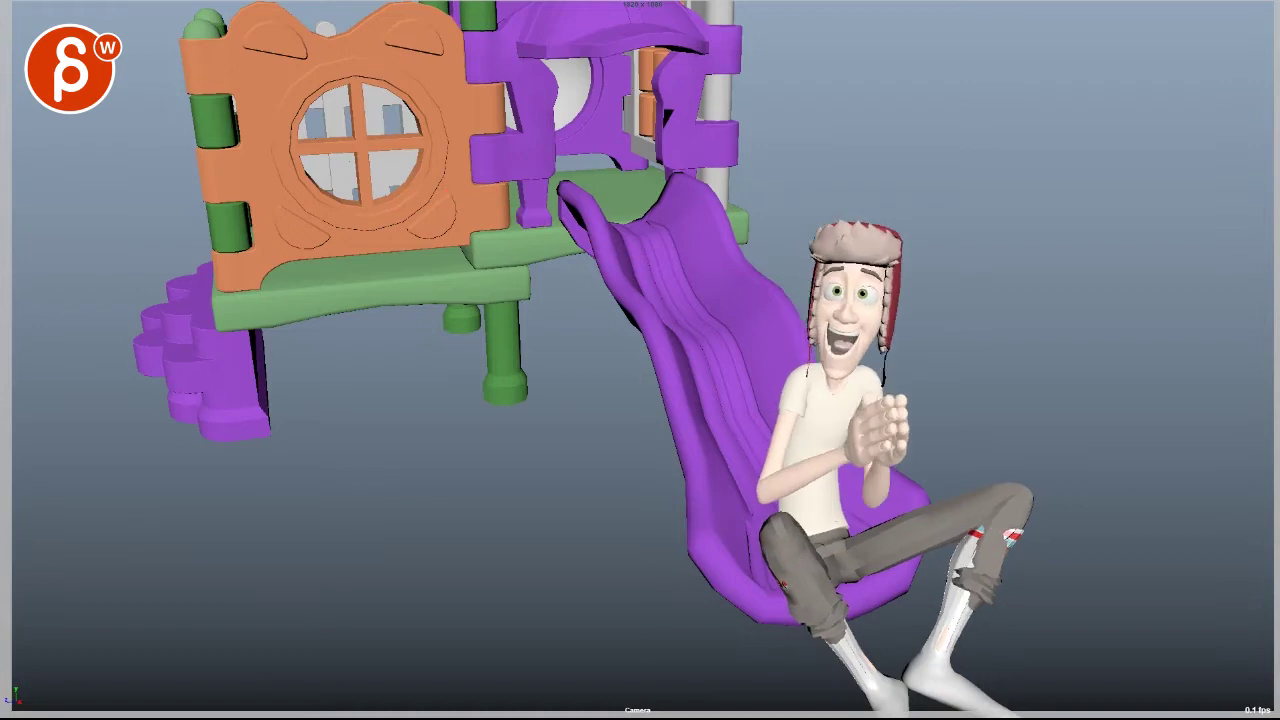
Step: Draw a swooping arc from the playhouse platform past the character's face and up behind his head, and erase the drawing
left_click_drag(613, 183, 818, 345)
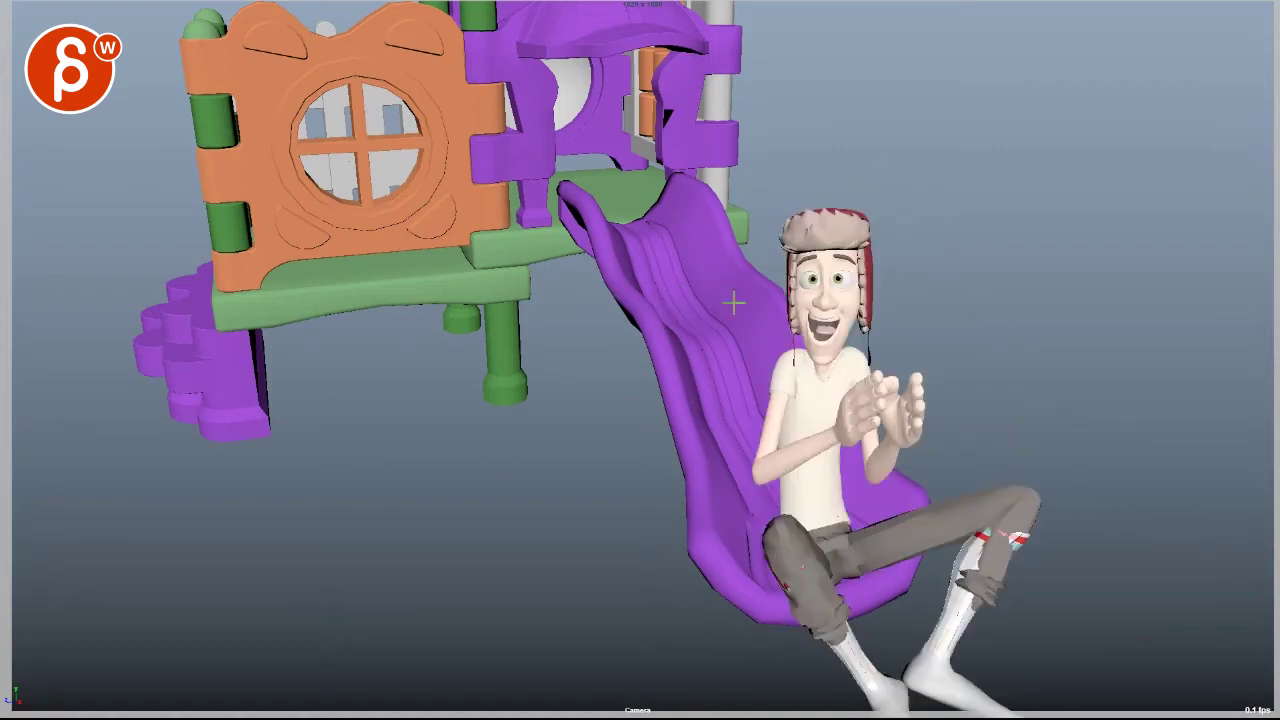
mouse_move(523, 218)
left_mouse_down()
mouse_move(745, 292)
mouse_move(916, 252)
left_mouse_up()
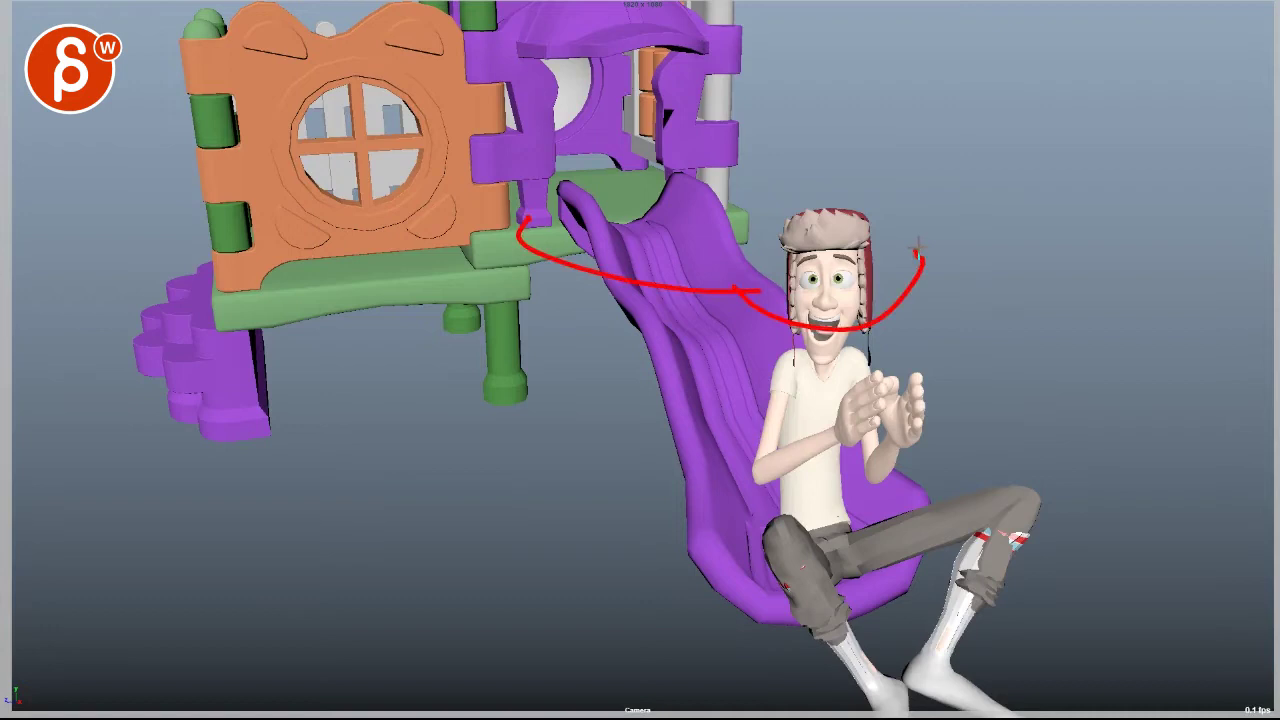
left_click_drag(966, 76, 962, 208)
key("Escape")
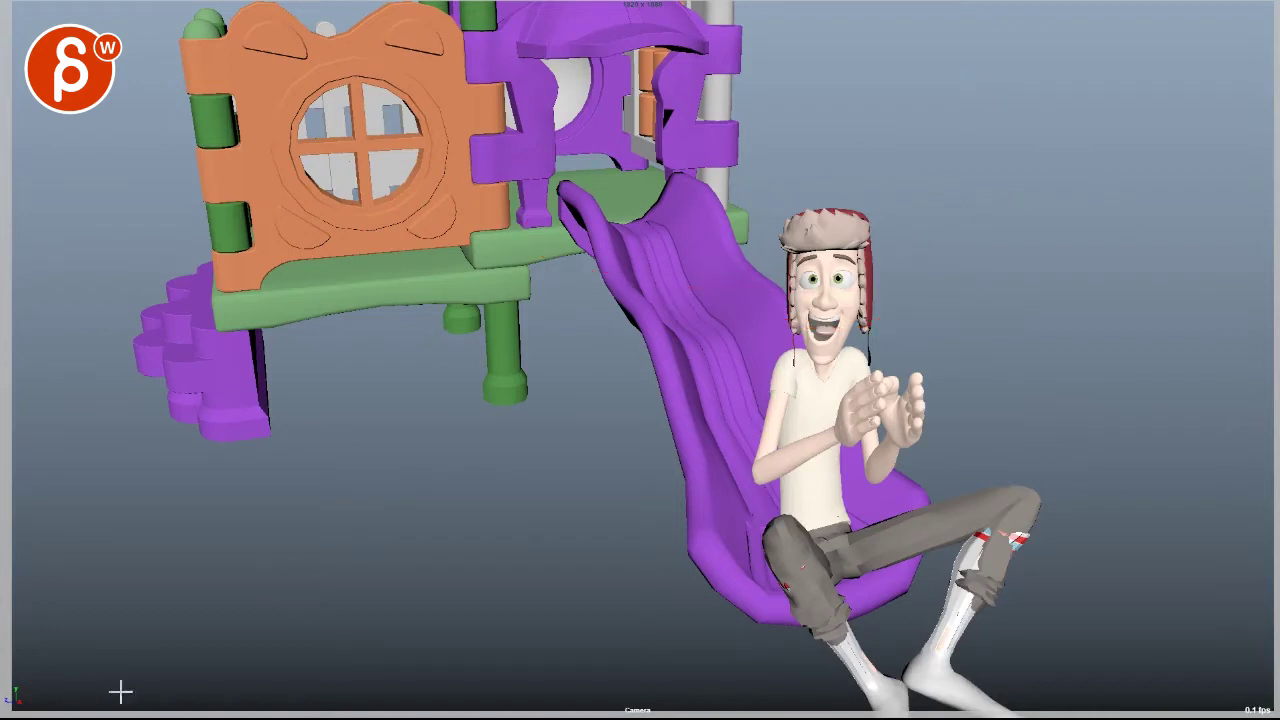
Step: Mark the chest curve, the head's outline and path over the slide, and a long arrow across the playhouse
left_click_drag(753, 420, 840, 399)
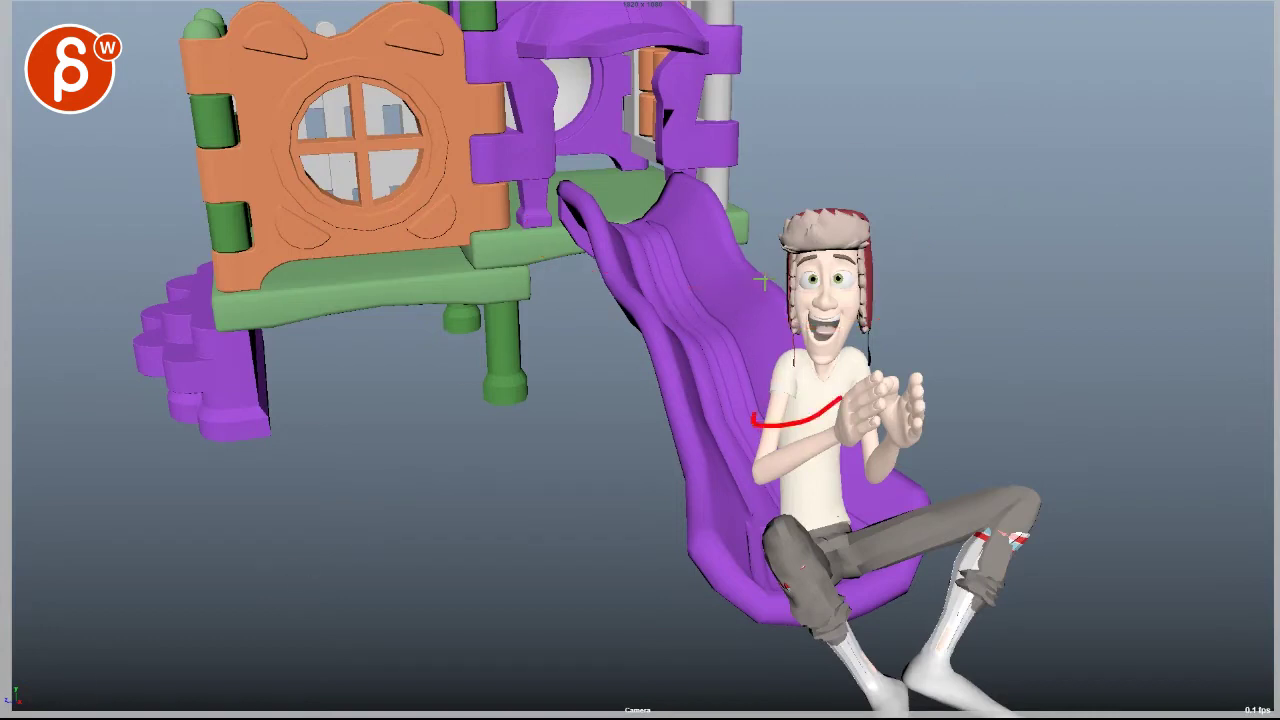
left_click_drag(800, 285, 678, 218)
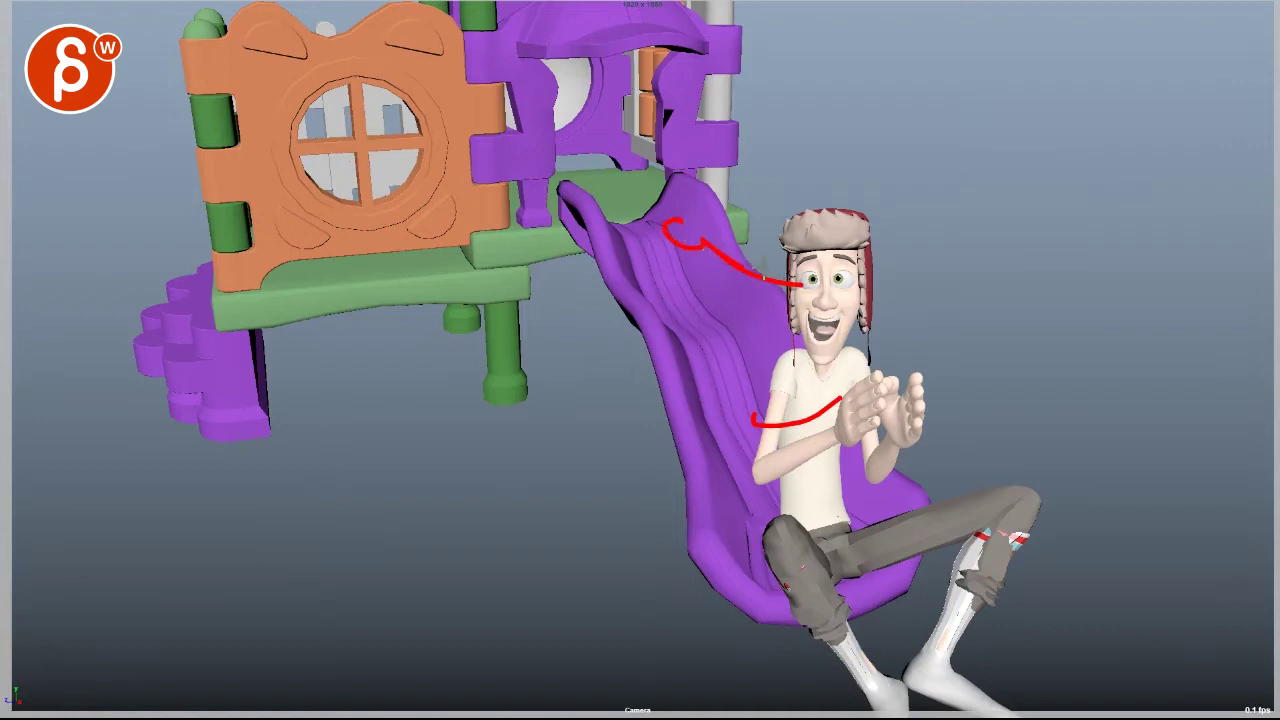
mouse_move(796, 242)
left_mouse_down()
mouse_move(770, 333)
mouse_move(807, 247)
mouse_move(801, 288)
mouse_move(657, 268)
left_mouse_up()
left_click_drag(503, 270, 268, 252)
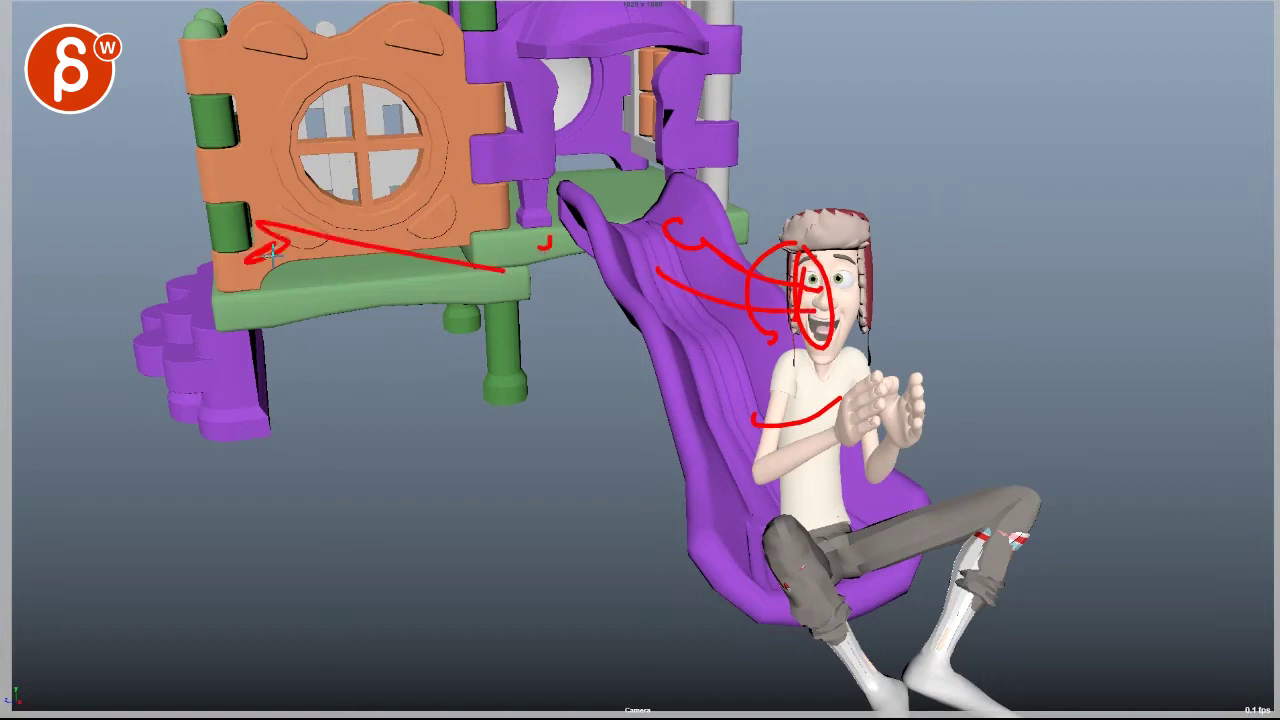
Step: Step forward and back through the clap frames to compare the body's position between claps
key("Right")
key("Right")
key("Right")
key("Right")
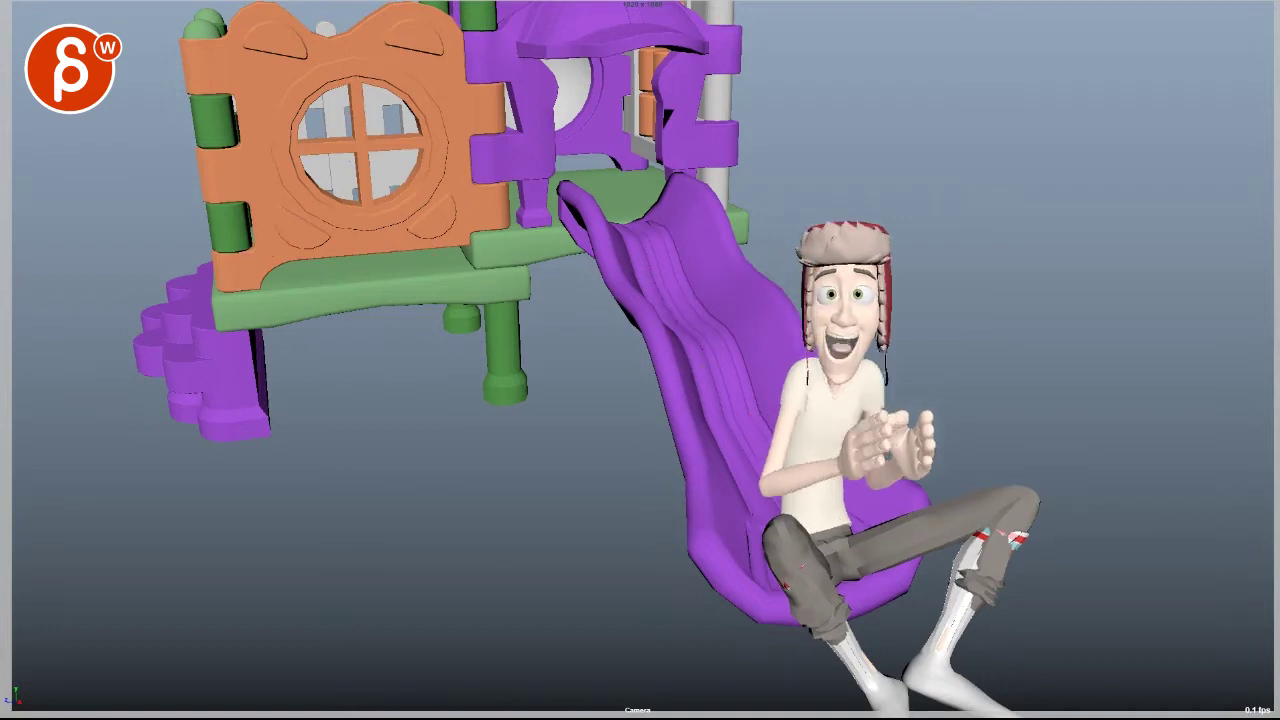
key("Left")
key("Left")
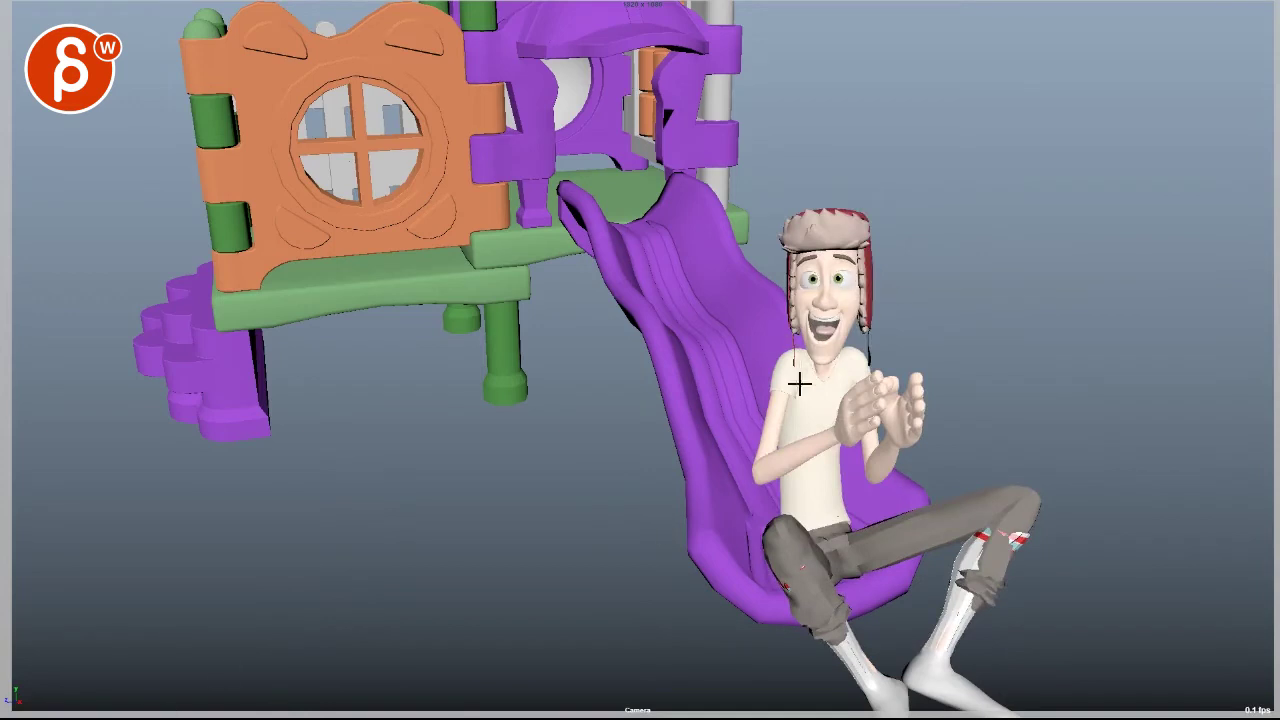
Step: Trace both sides of the torso and loop a head motion path beside the hat on the open-hands pose, and clear the drawing
mouse_move(787, 512)
left_mouse_down()
mouse_move(766, 390)
mouse_move(818, 332)
left_mouse_up()
left_click_drag(834, 514, 858, 368)
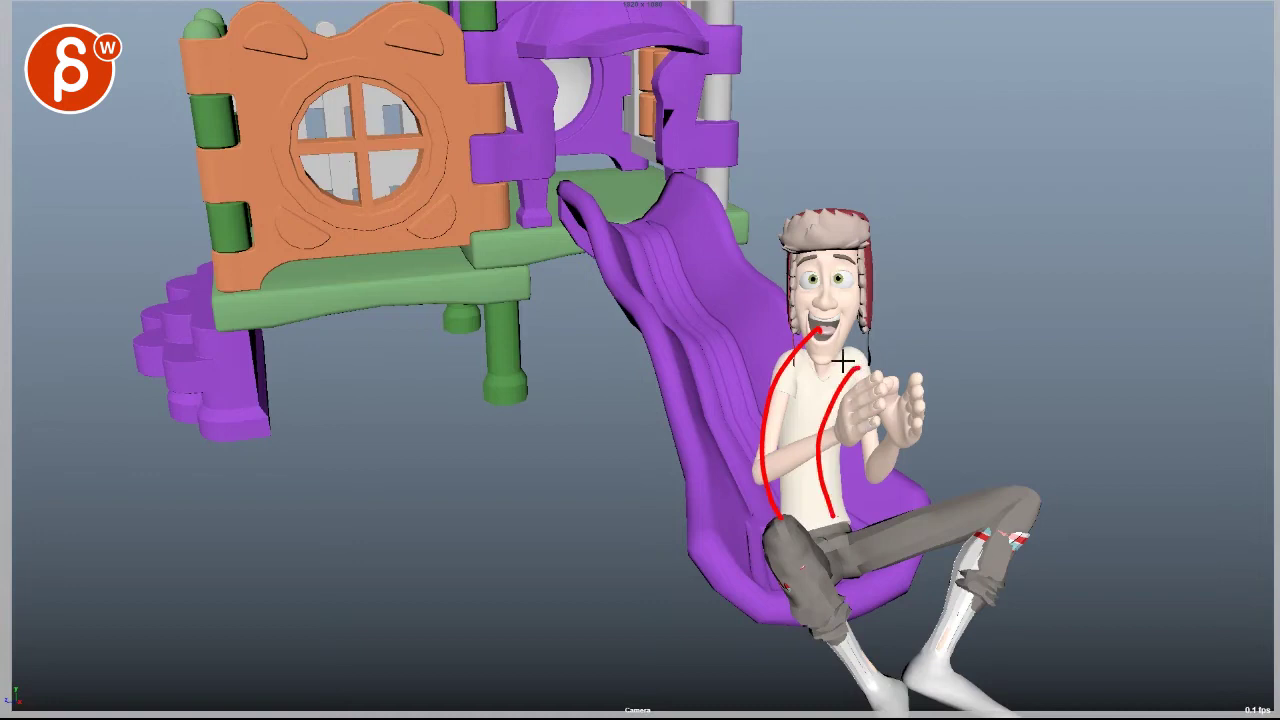
mouse_move(903, 261)
left_mouse_down()
mouse_move(871, 300)
mouse_move(921, 322)
left_mouse_up()
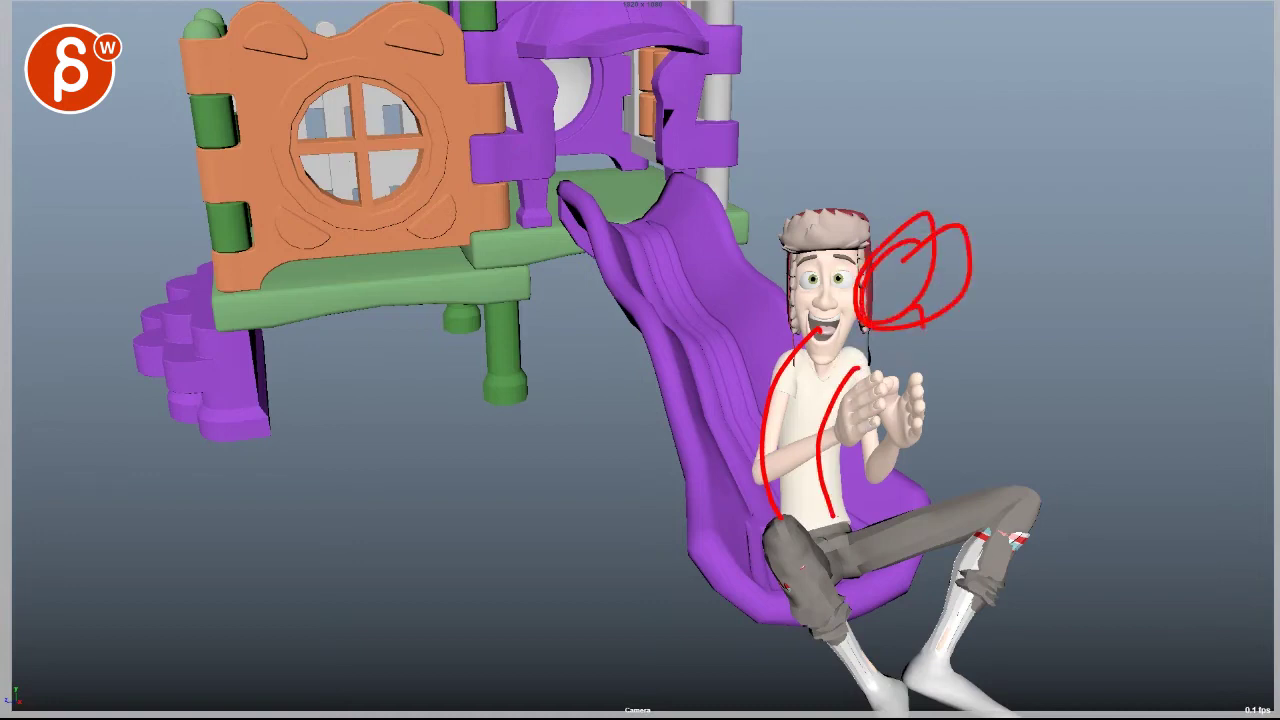
key("Escape")
Step: Outline the torso sides and the top of the head a few frames further into the clap, and erase the outlines
key("period")
key("period")
key("period")
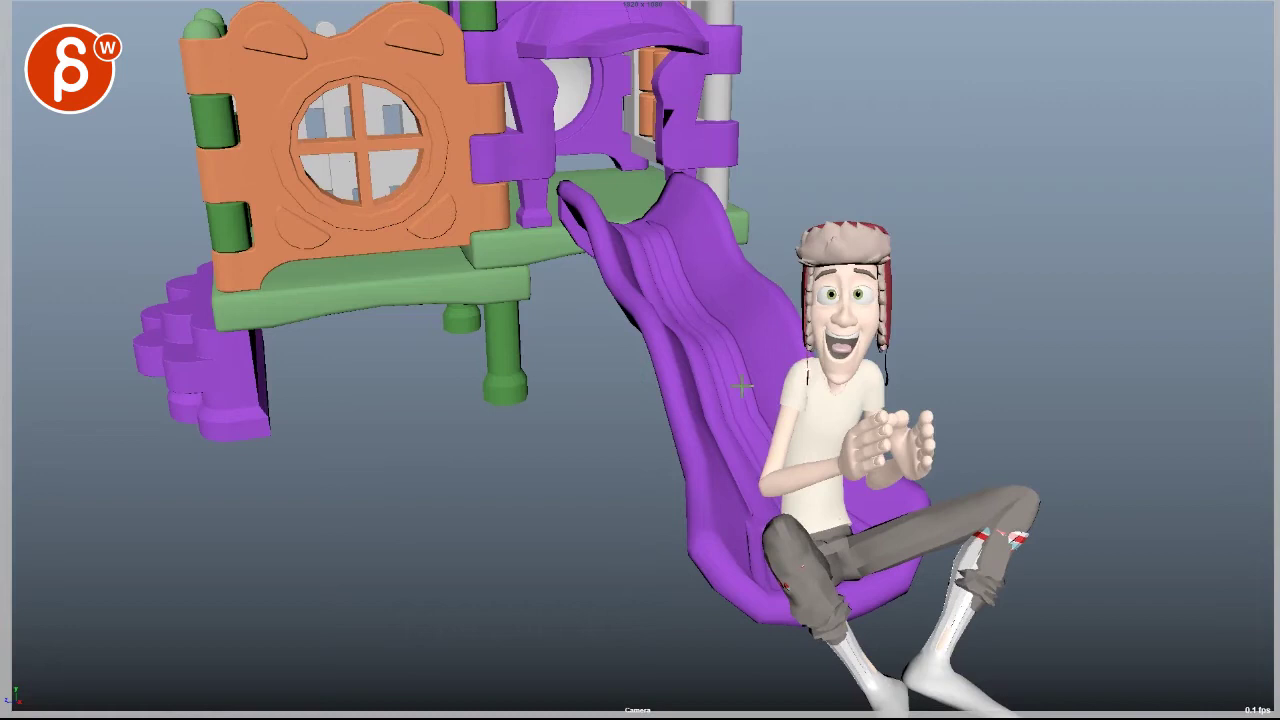
left_click_drag(786, 516, 809, 358)
left_click_drag(863, 497, 858, 325)
left_click_drag(797, 211, 872, 213)
key("Escape")
Step: Draw a zigzag head path and strokes over the hands on the lowered open-hands clap pose
key("period")
key("period")
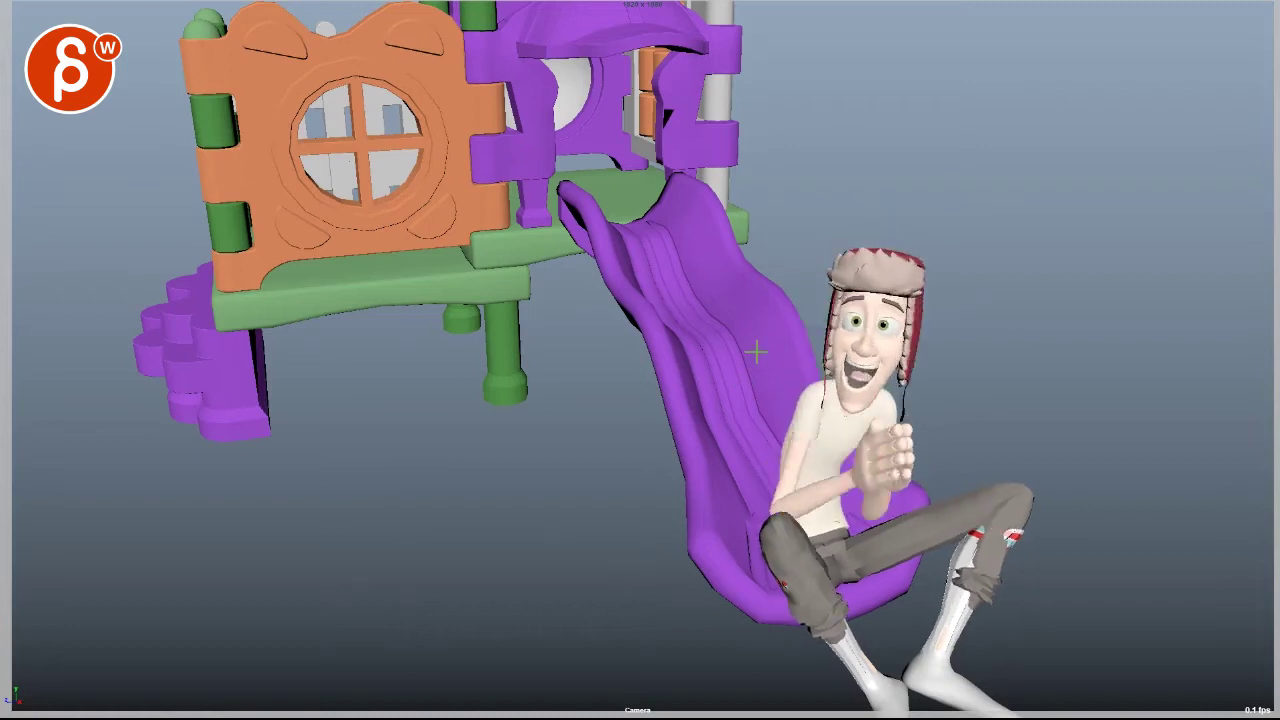
key("period")
key("period")
key("period")
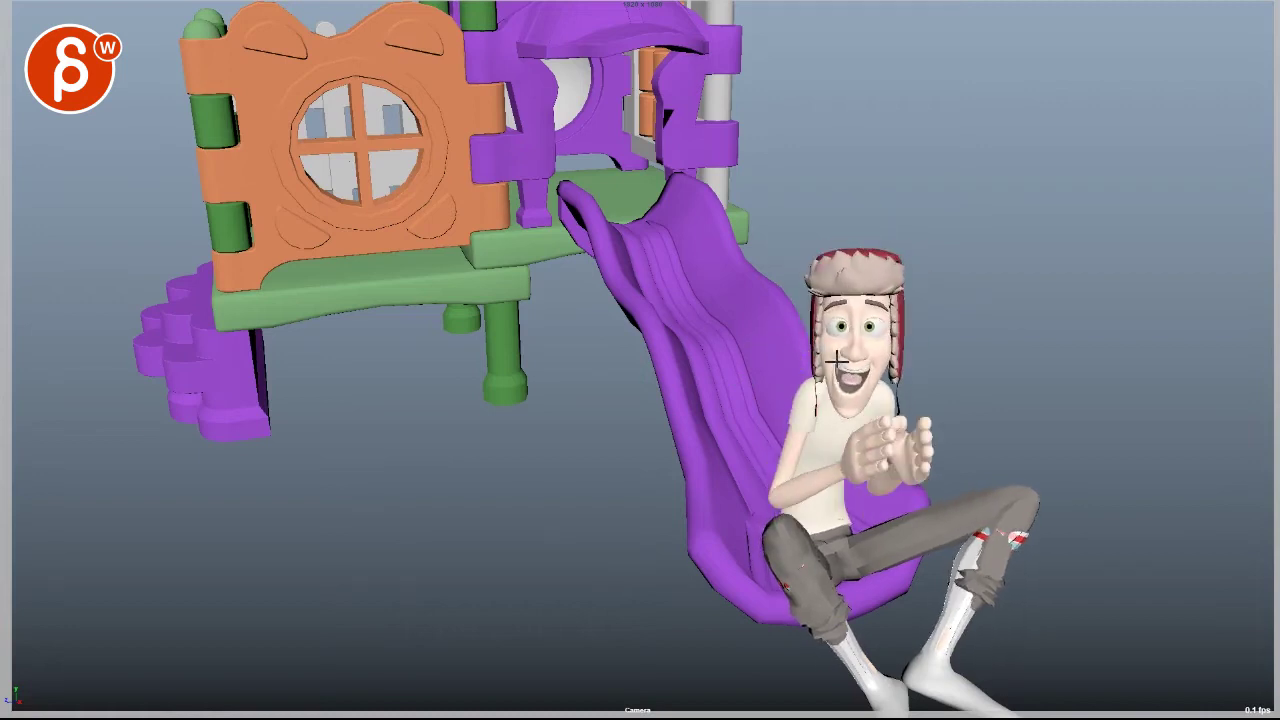
left_click_drag(861, 210, 812, 389)
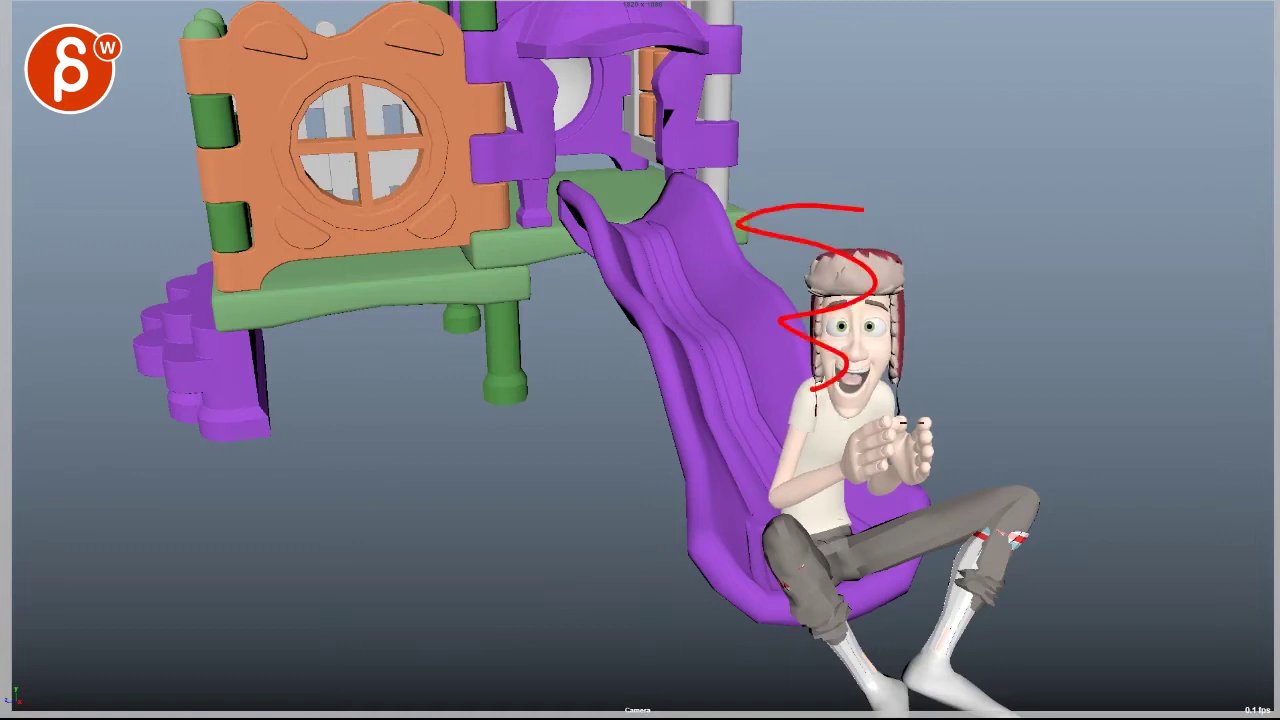
left_click_drag(859, 425, 938, 396)
left_click_drag(930, 467, 868, 388)
Step: Trace the torso curve and mark the face on the clap pose where the hands are together
key("period")
key("period")
key("period")
key("period")
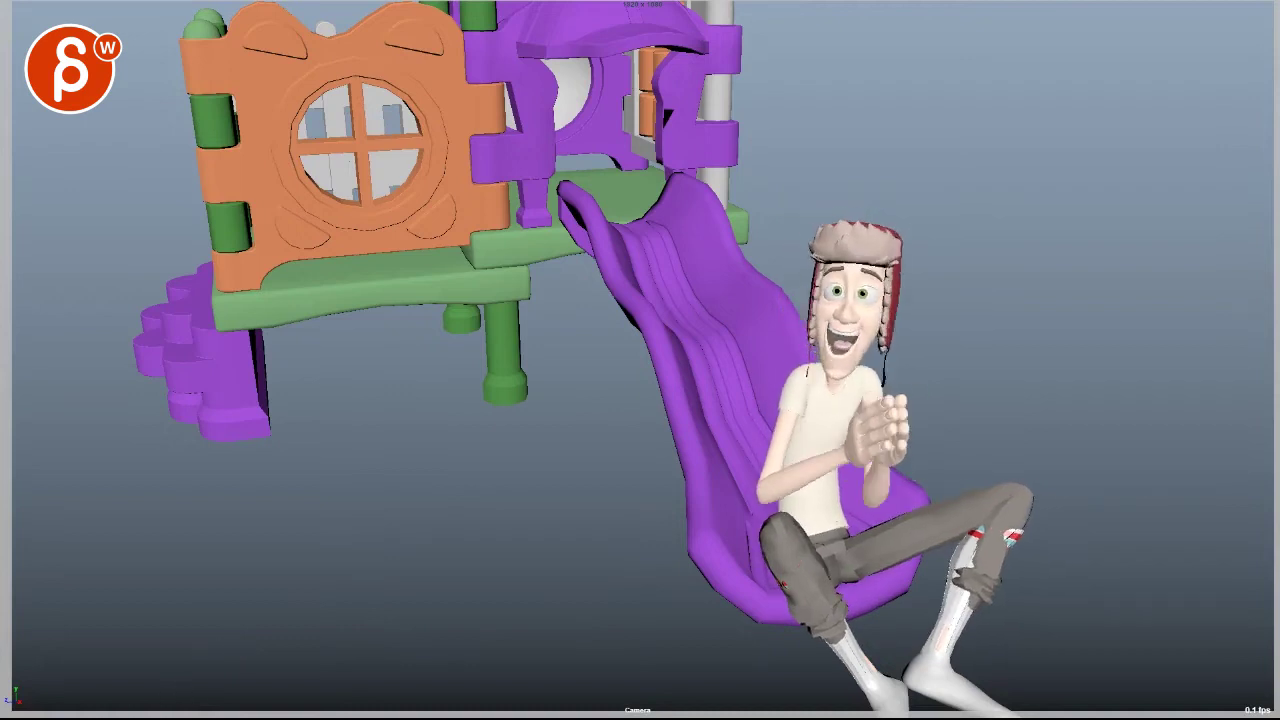
mouse_move(764, 512)
left_mouse_down()
mouse_move(752, 470)
mouse_move(805, 240)
mouse_move(858, 300)
mouse_move(870, 508)
mouse_move(871, 313)
left_mouse_up()
left_click_drag(861, 538, 892, 401)
left_click_drag(840, 322, 871, 312)
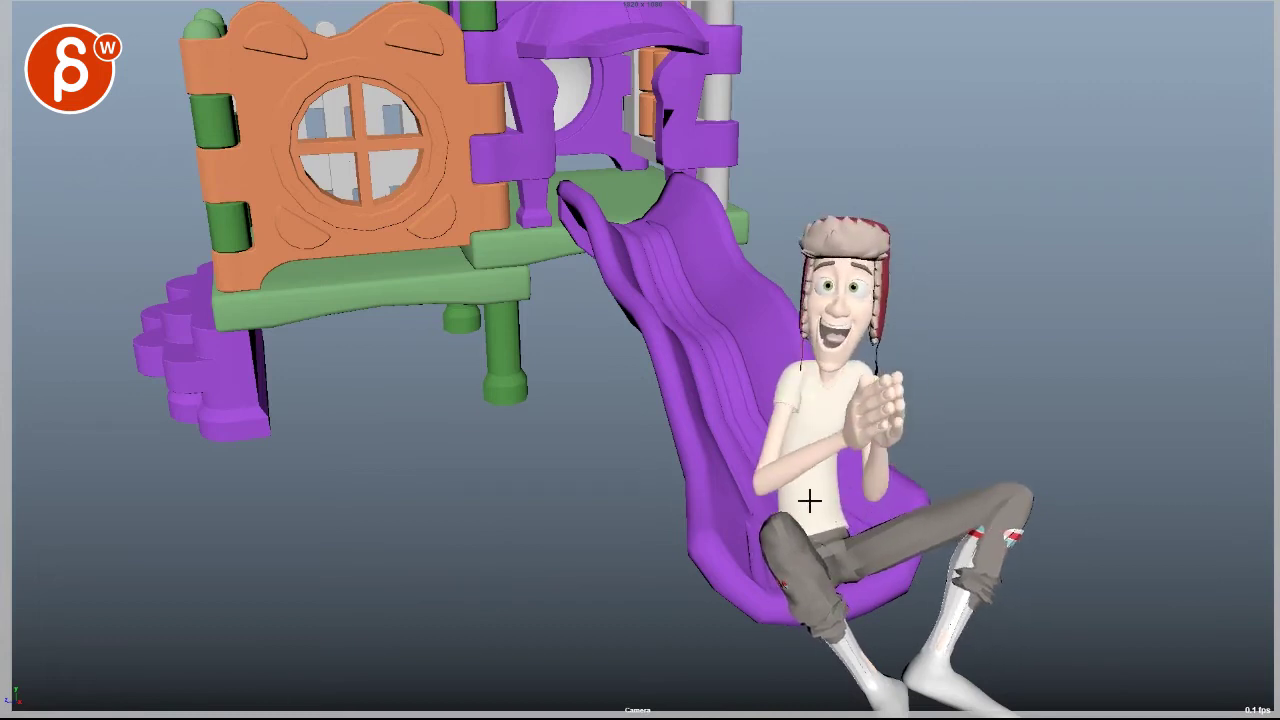
Step: Sketch the spine line with a head circle over the hands-together pose, and play the animation on
mouse_move(815, 533)
left_mouse_down()
mouse_move(841, 366)
mouse_move(793, 286)
mouse_move(795, 305)
left_mouse_up()
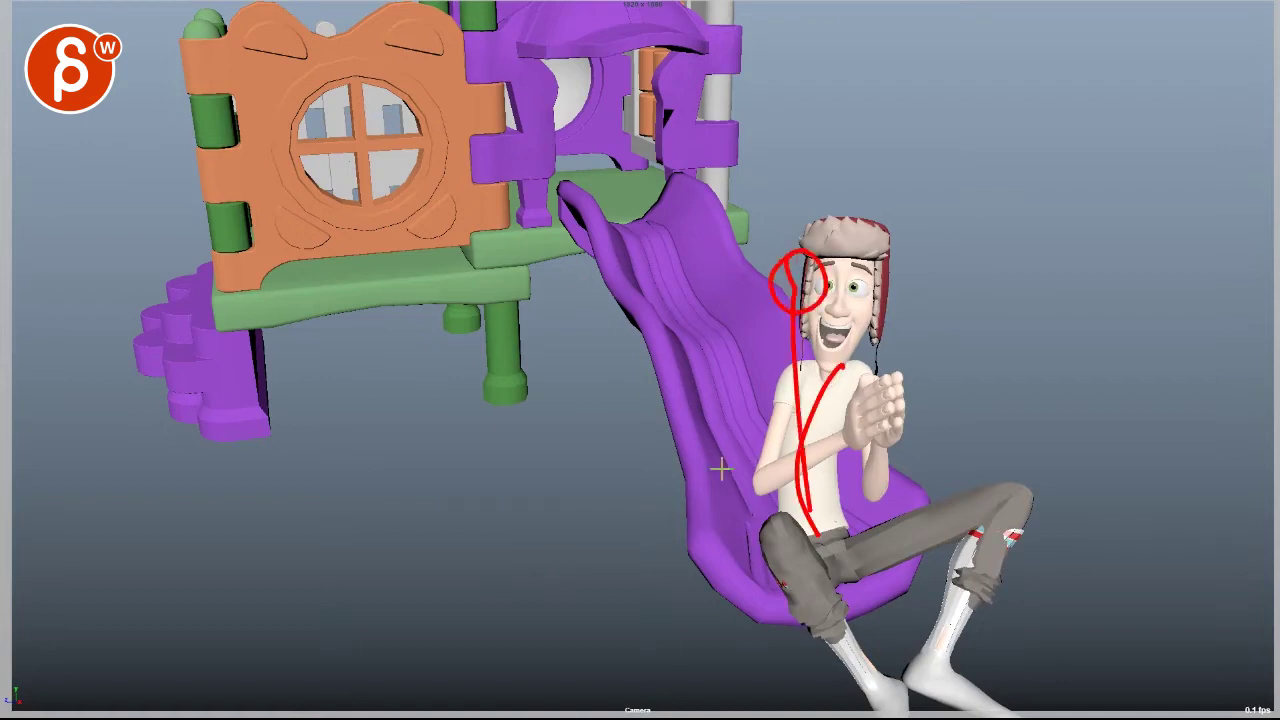
key("space")
key("space")
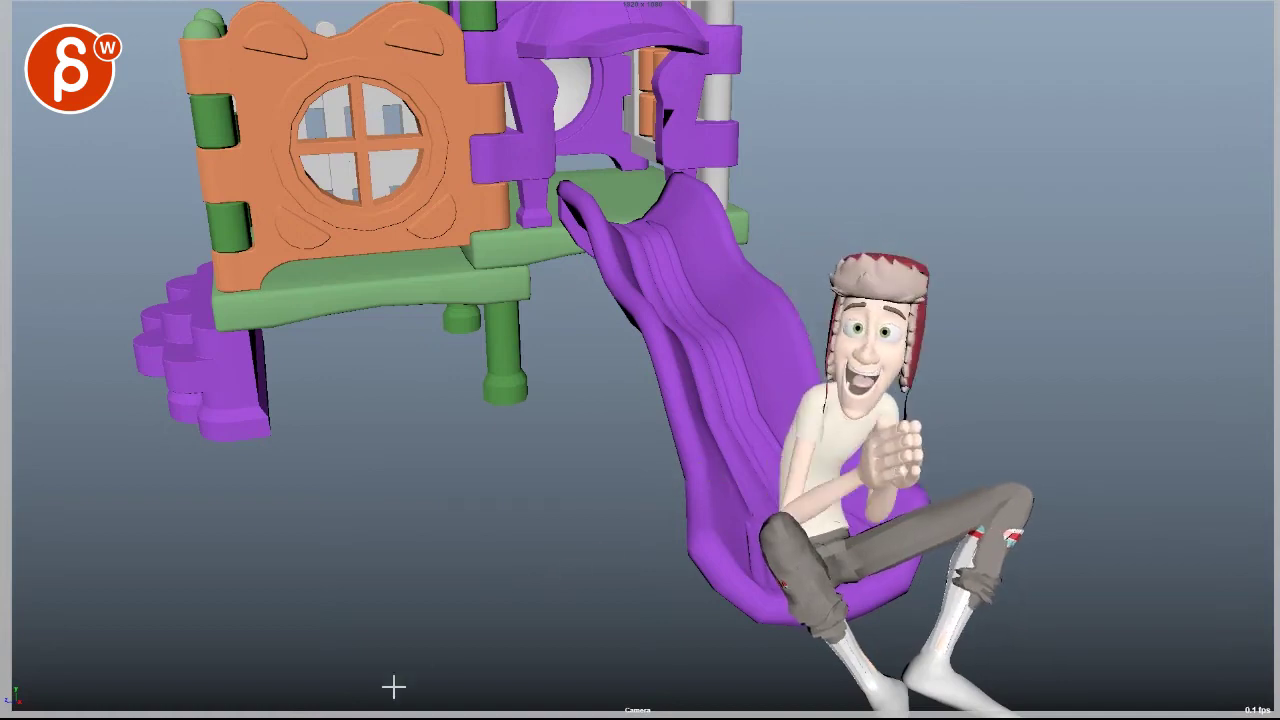
Step: Sketch the head's arc and direction marks over the leaning clap poses and a path down to the body, clearing each set
left_click_drag(860, 372, 796, 298)
left_click_drag(860, 326, 888, 366)
left_click_drag(778, 288, 774, 290)
left_click_drag(805, 245, 817, 263)
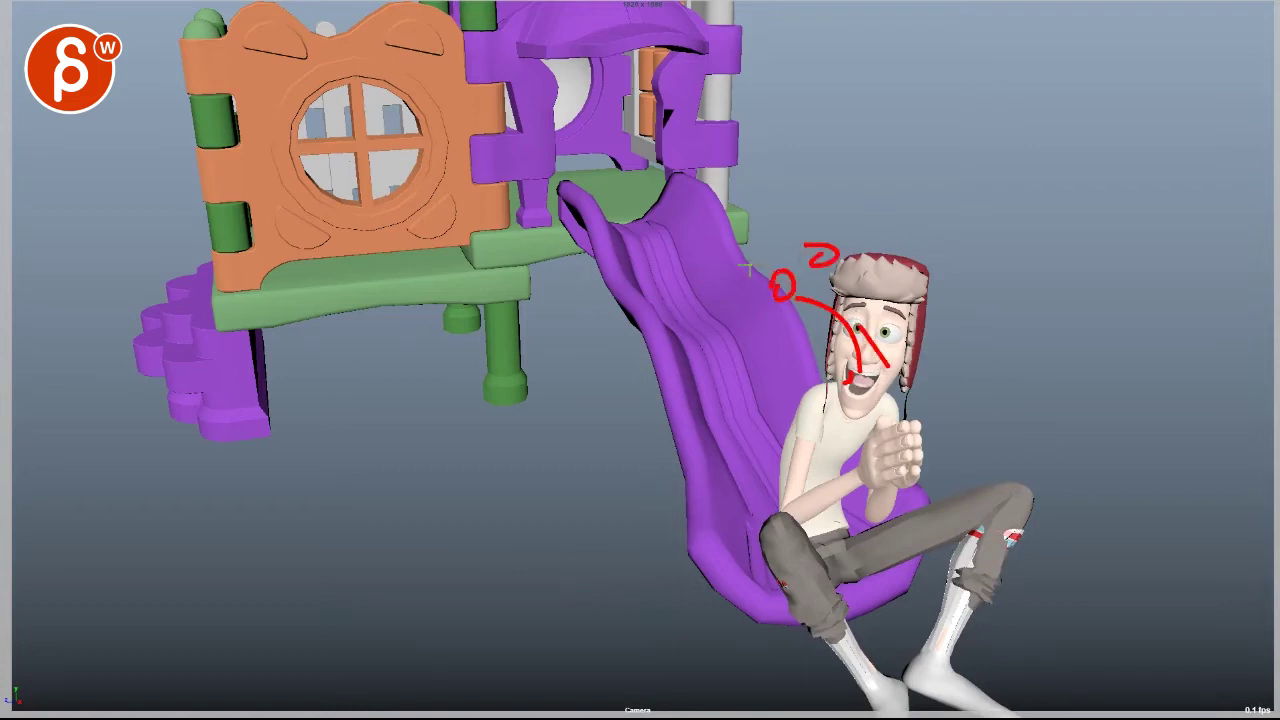
key("Escape")
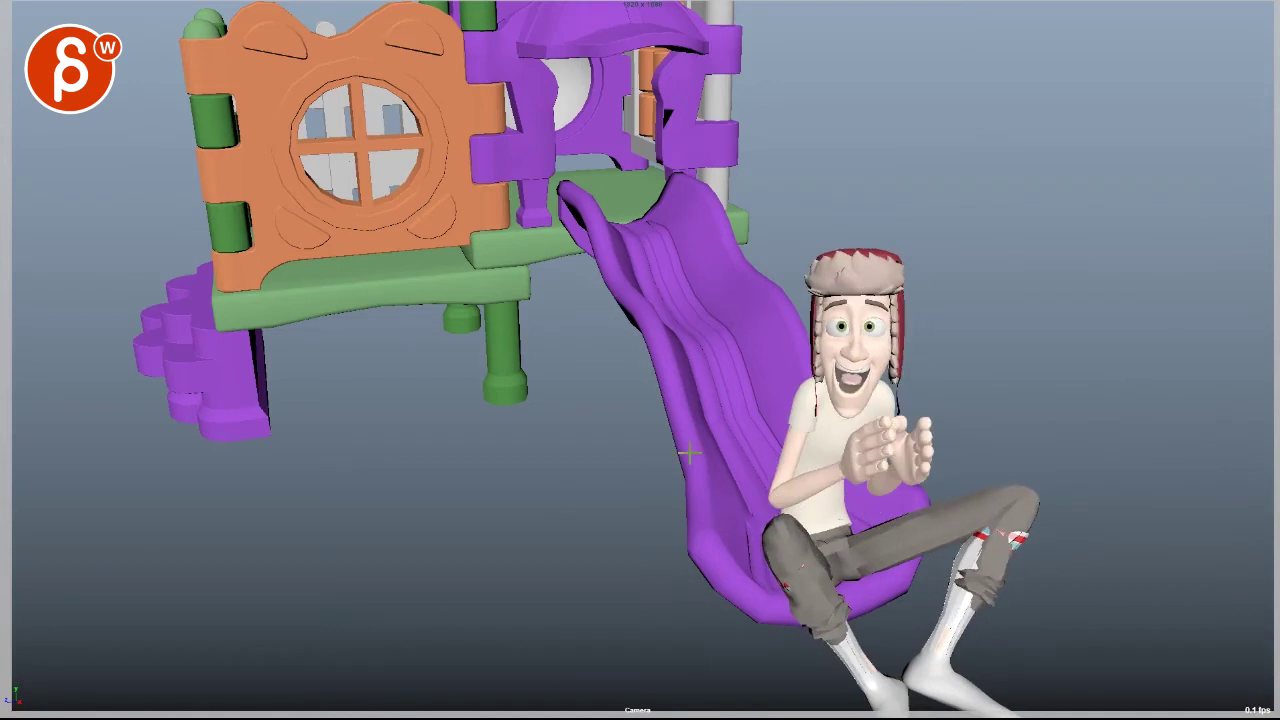
mouse_move(770, 243)
left_mouse_down()
mouse_move(978, 398)
mouse_move(812, 487)
left_mouse_up()
key("Escape")
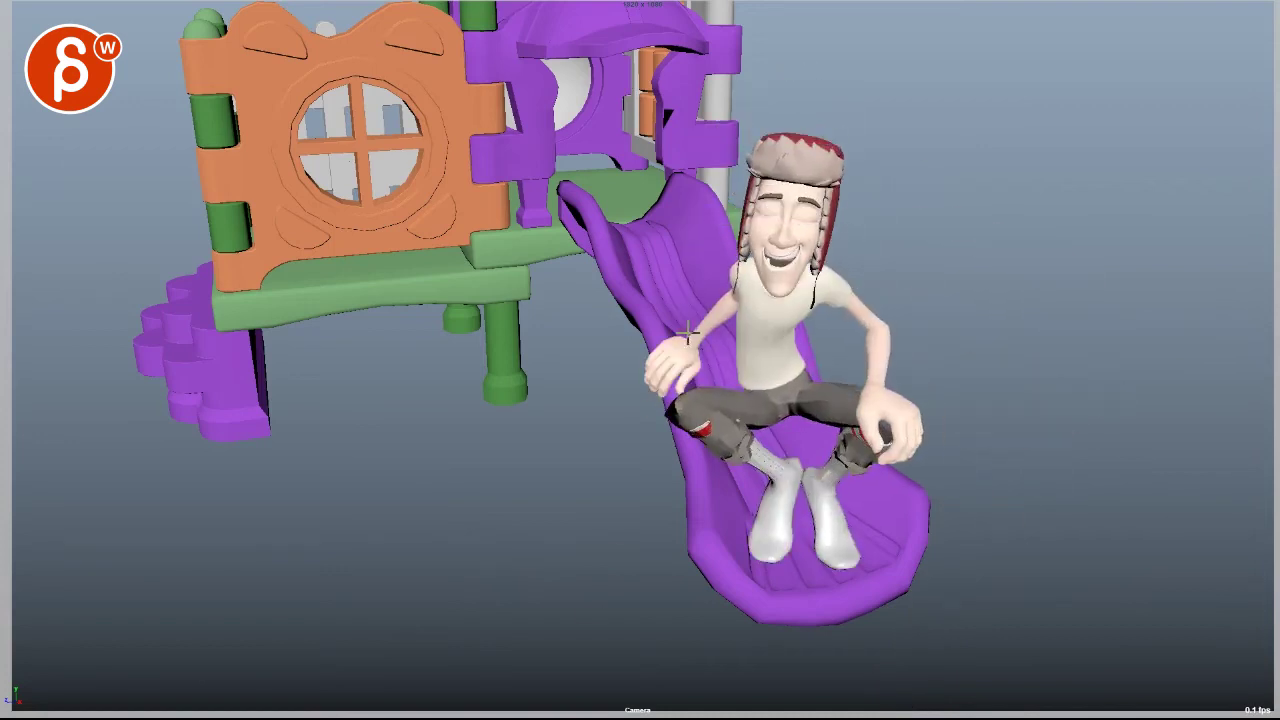
Step: Try tracing the shoulder and the arm resting on the slide's edge in the squatting pose, undoing each stroke
left_click_drag(737, 263, 745, 368)
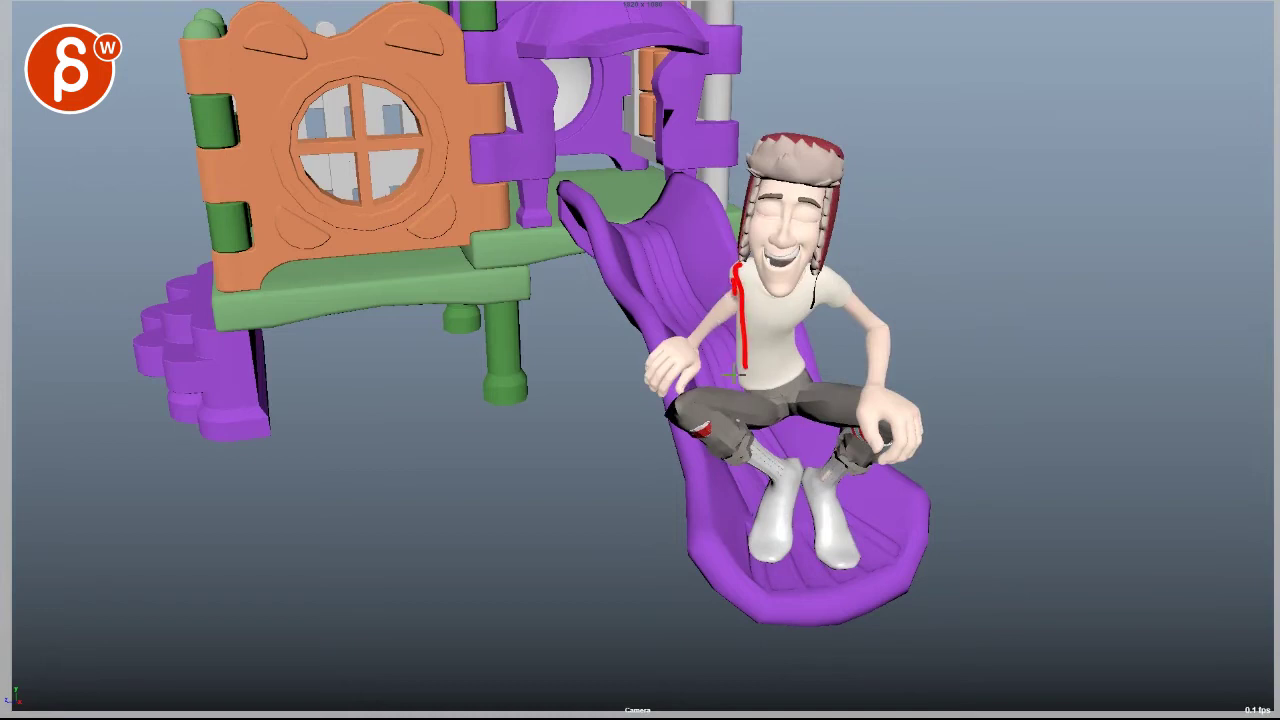
key("ctrl+z")
left_click_drag(733, 278, 685, 355)
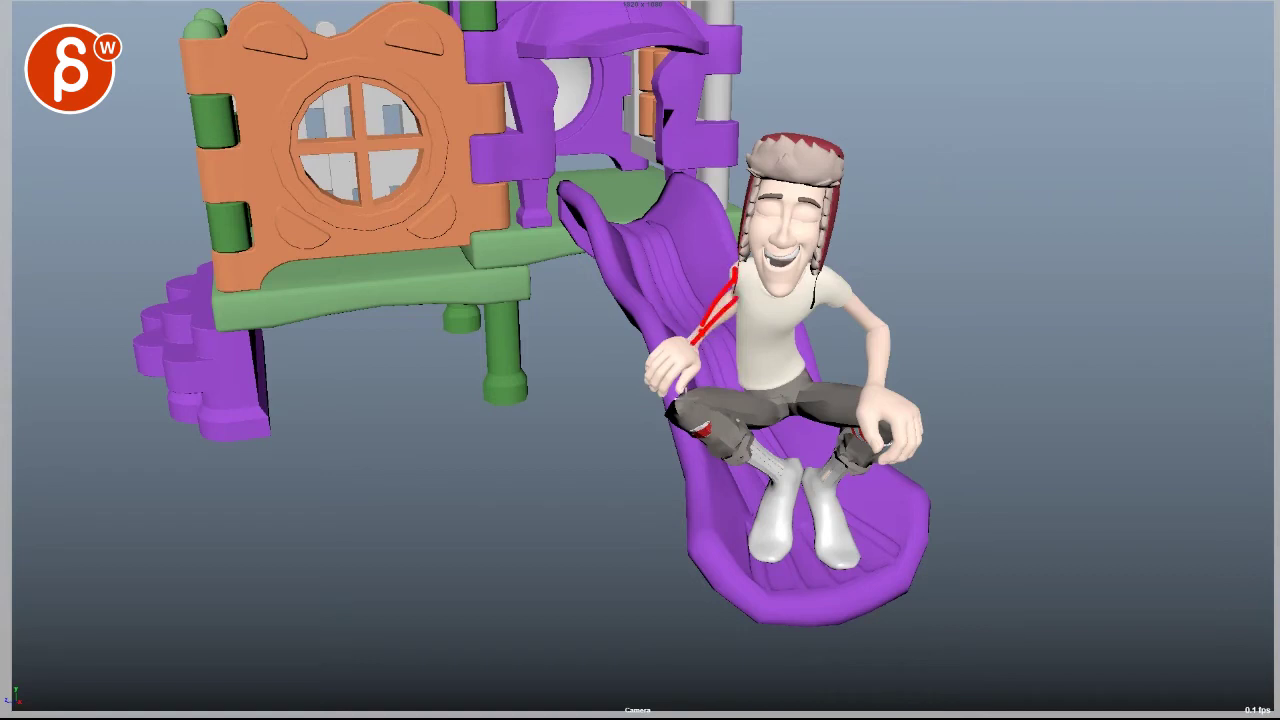
key("ctrl+z")
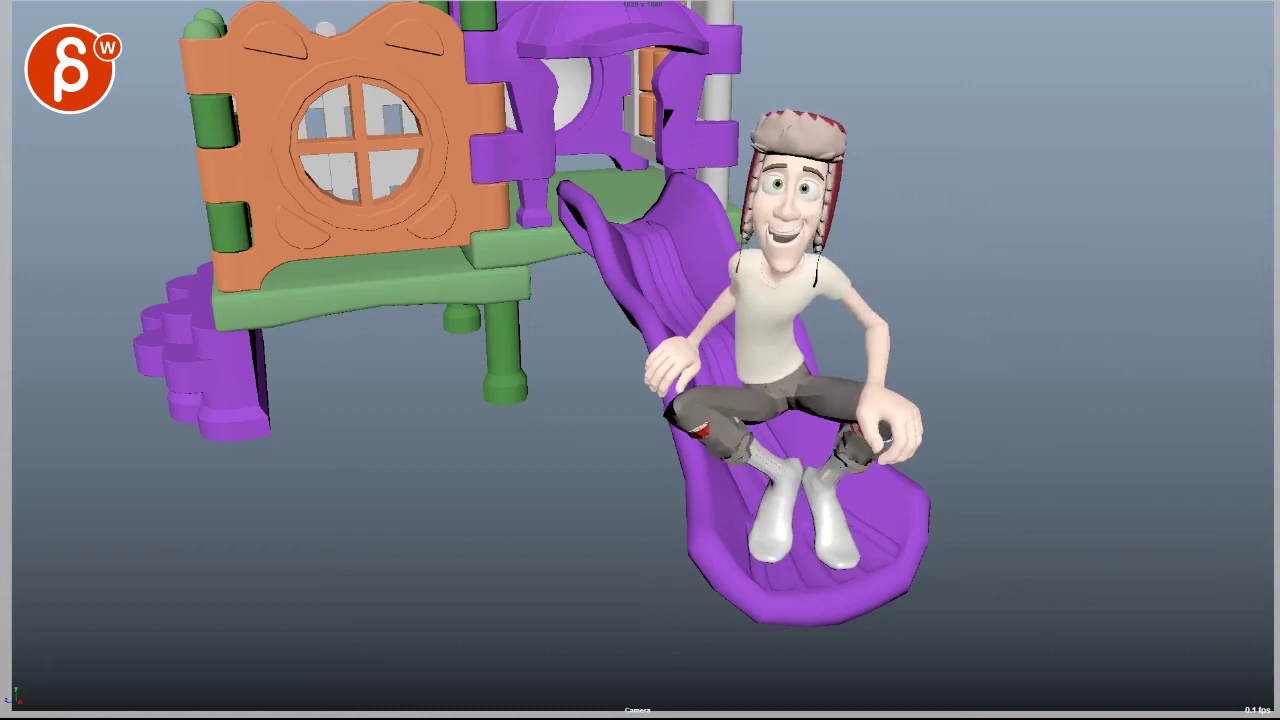
Step: Sketch an alternative arm with a raised shoulder and elbow reaching the hand on the slide's edge, and resume playback
mouse_move(735, 262)
left_mouse_down()
mouse_move(677, 244)
mouse_move(649, 317)
mouse_move(685, 359)
mouse_move(664, 339)
mouse_move(684, 240)
mouse_move(654, 324)
left_mouse_up()
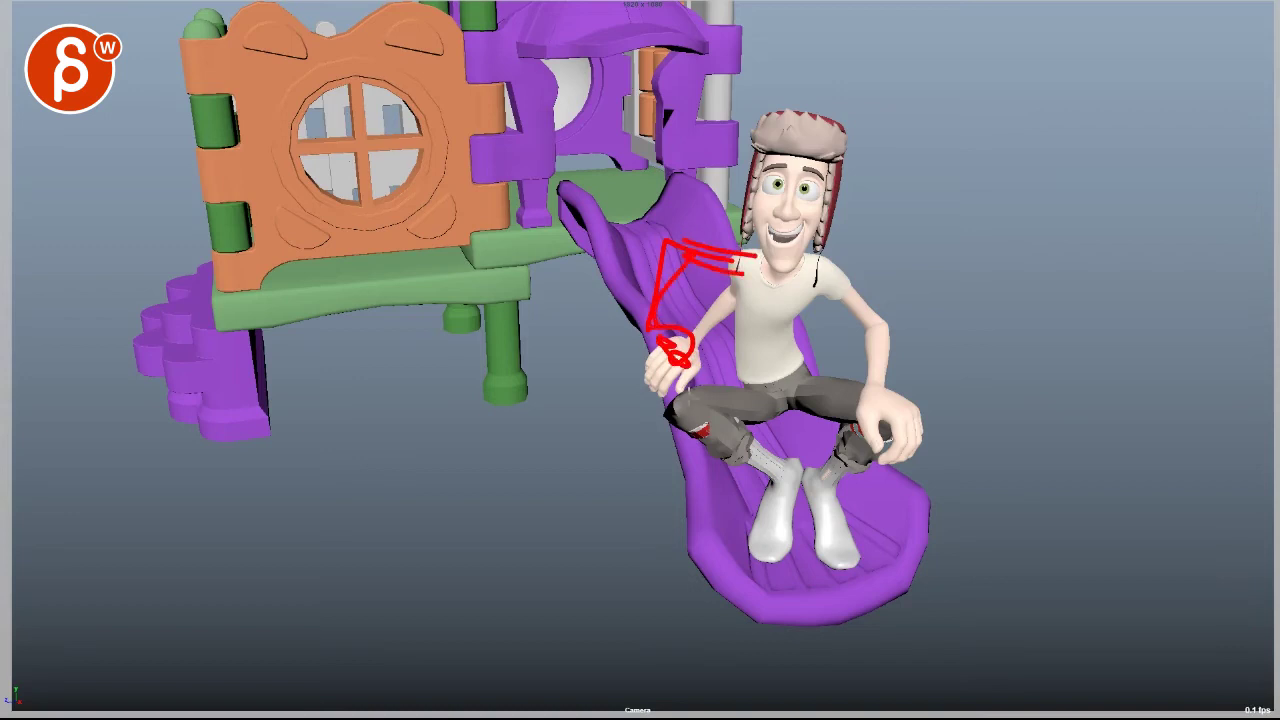
key("space")
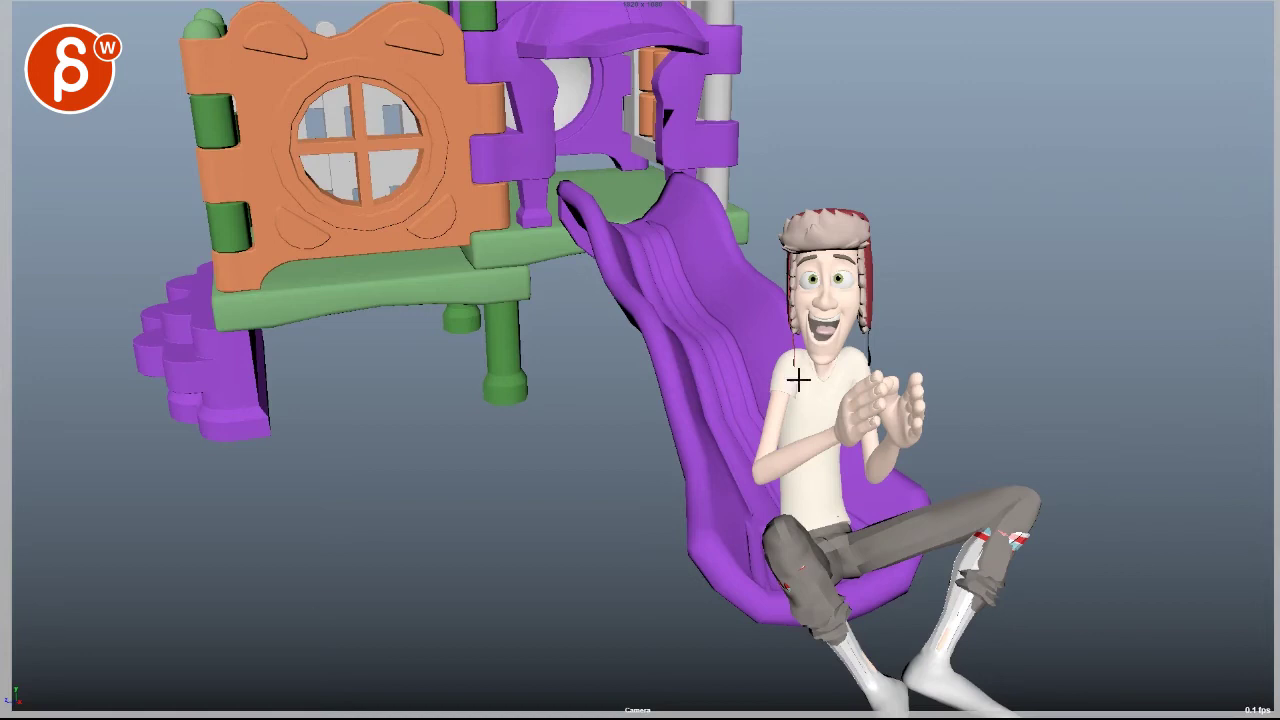
Step: Mark both shoulders and trace the bent arms on the open-hands clap pose
left_click_drag(806, 373, 779, 393)
mouse_move(870, 373)
left_mouse_down()
mouse_move(838, 370)
mouse_move(753, 474)
mouse_move(783, 474)
left_mouse_up()
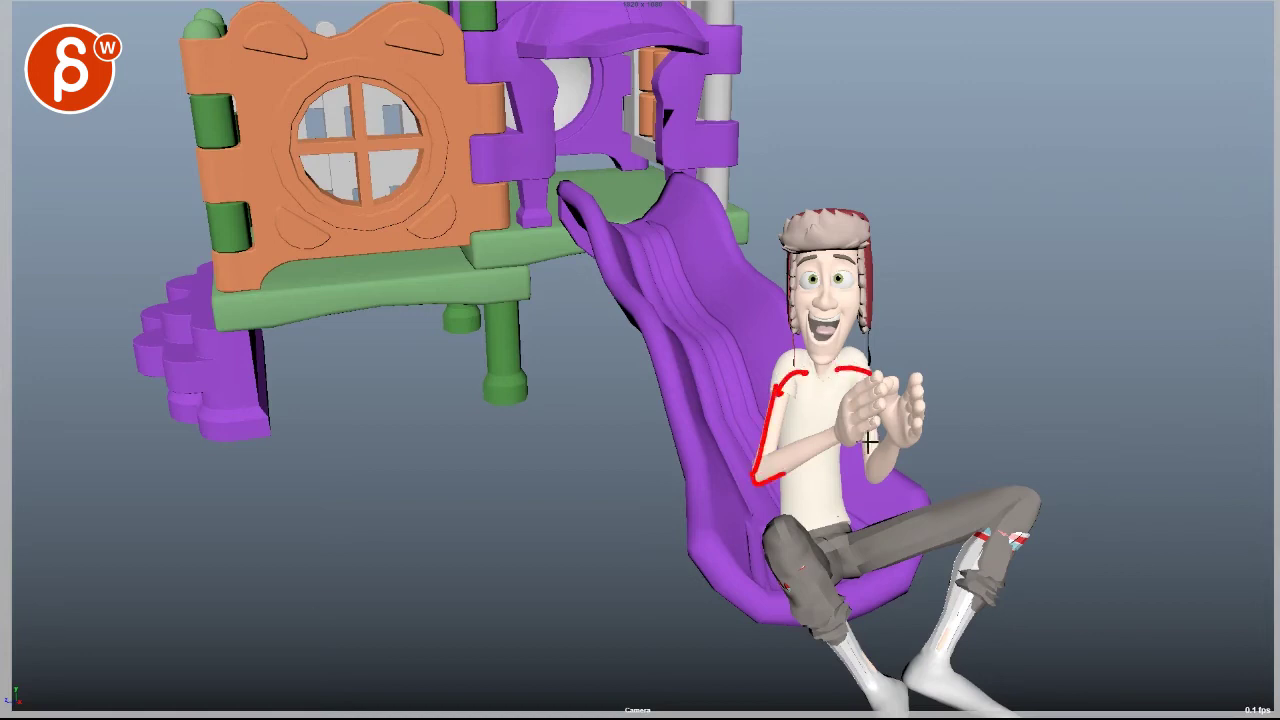
left_click_drag(870, 440, 880, 471)
Step: Sketch an upright torso and a pulled-back head with facial guides over the leaning clap pose
key("Right")
key("Right")
key("Right")
key("Right")
key("Right")
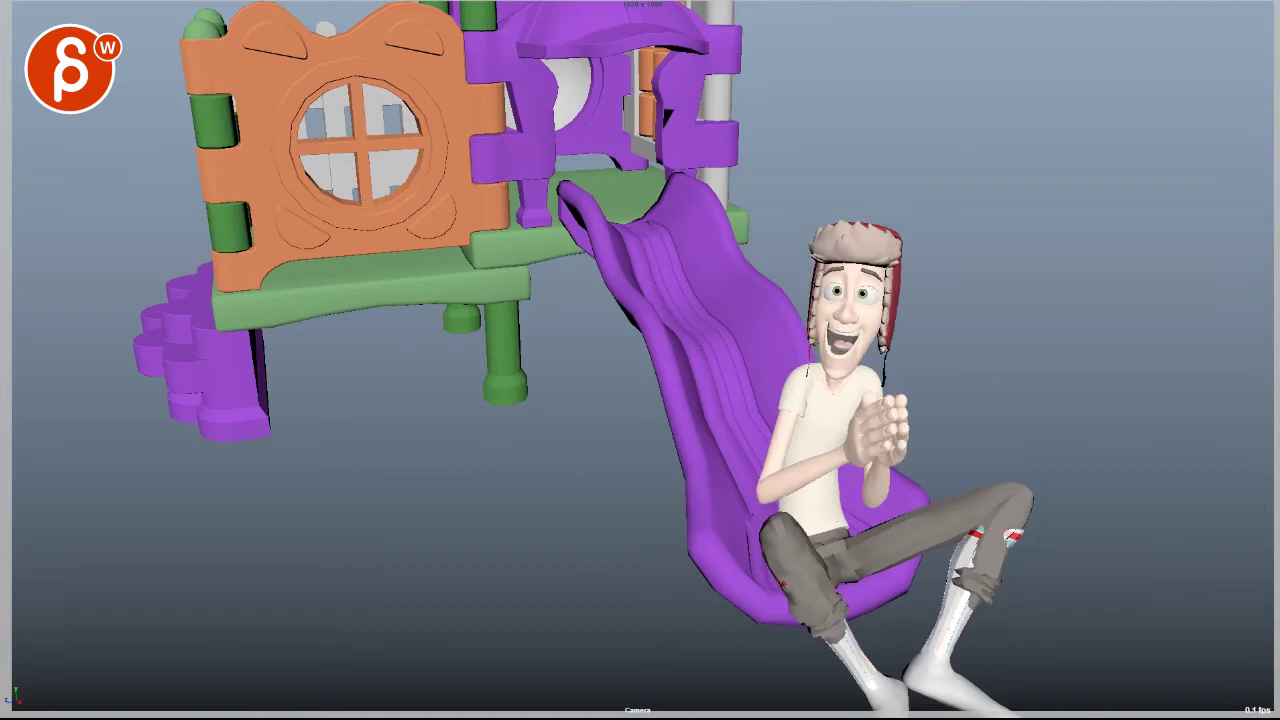
left_click_drag(806, 533, 800, 389)
mouse_move(852, 512)
left_mouse_down()
mouse_move(860, 438)
mouse_move(831, 380)
left_mouse_up()
mouse_move(748, 254)
left_mouse_down()
mouse_move(795, 272)
mouse_move(757, 289)
left_mouse_up()
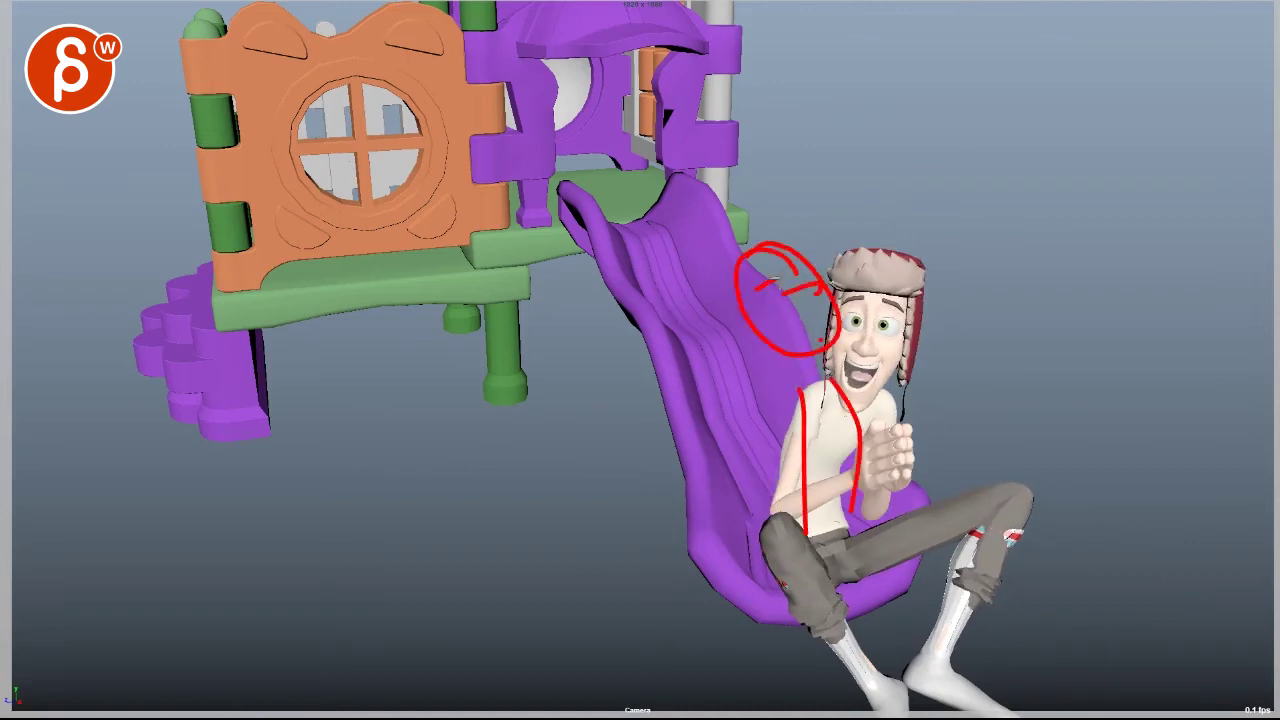
Step: Add the neck, shoulders, arms and raised hands to the sketched upright pose
left_click_drag(778, 368, 770, 374)
left_click_drag(822, 340, 846, 350)
mouse_move(755, 372)
left_mouse_down()
mouse_move(861, 358)
mouse_move(893, 339)
mouse_move(885, 332)
mouse_move(867, 360)
left_mouse_up()
left_click(885, 331)
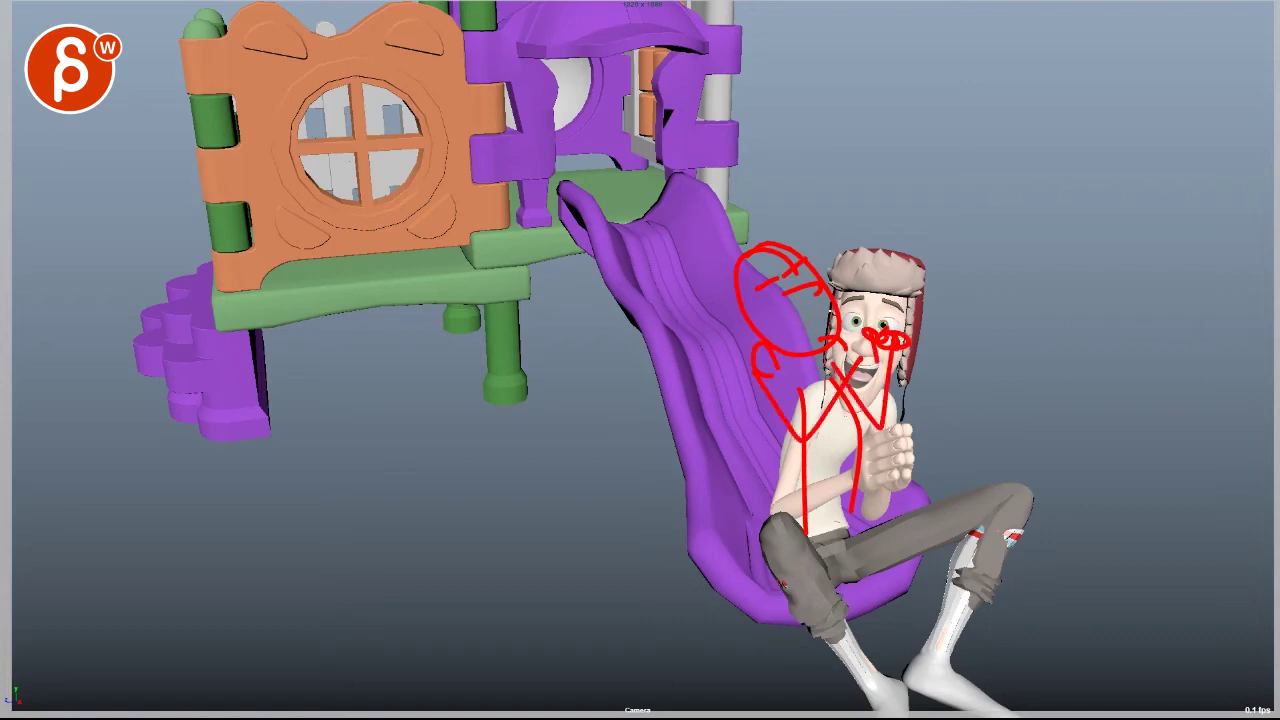
Step: Trace the thighs, shins and feet of the character on the frame where he crouches beside the slide
key("period")
key("period")
key("period")
key("period")
key("period")
key("period")
key("period")
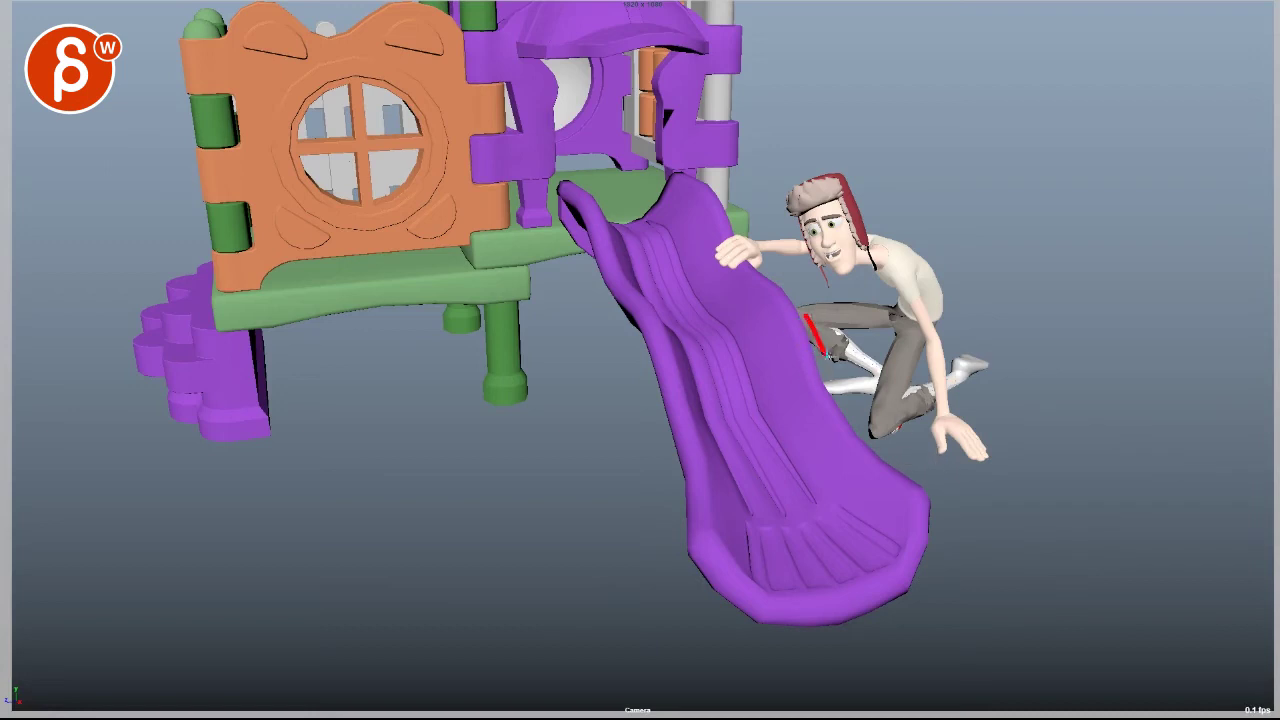
mouse_move(832, 326)
left_mouse_down()
mouse_move(848, 376)
mouse_move(831, 386)
mouse_move(860, 381)
left_mouse_up()
mouse_move(890, 308)
left_mouse_down()
mouse_move(805, 310)
mouse_move(880, 318)
mouse_move(866, 440)
left_mouse_up()
left_click_drag(910, 354, 930, 387)
left_click_drag(866, 438, 913, 411)
mouse_move(932, 380)
left_mouse_down()
mouse_move(956, 360)
mouse_move(947, 393)
left_mouse_up()
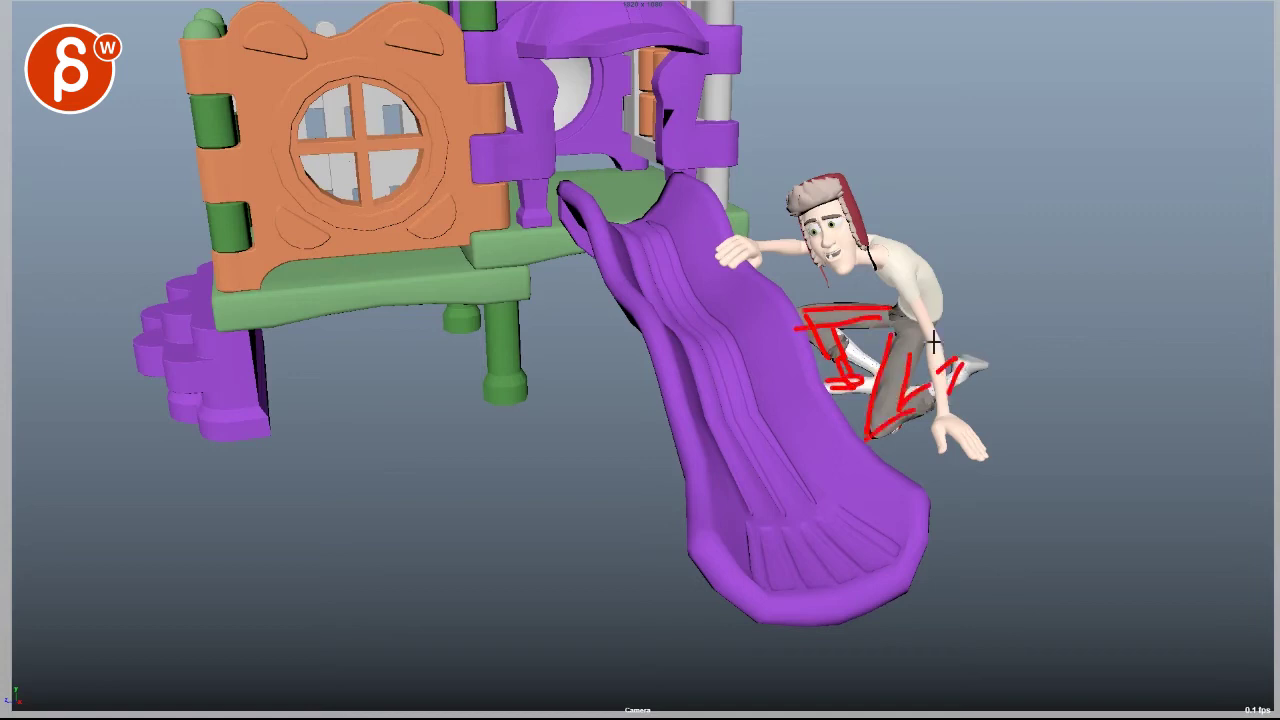
Step: Trace the lowered forearm and hand on the crouching pose, mark the front shin, and clear the notes
mouse_move(934, 342)
left_mouse_down()
mouse_move(941, 439)
mouse_move(977, 449)
left_mouse_up()
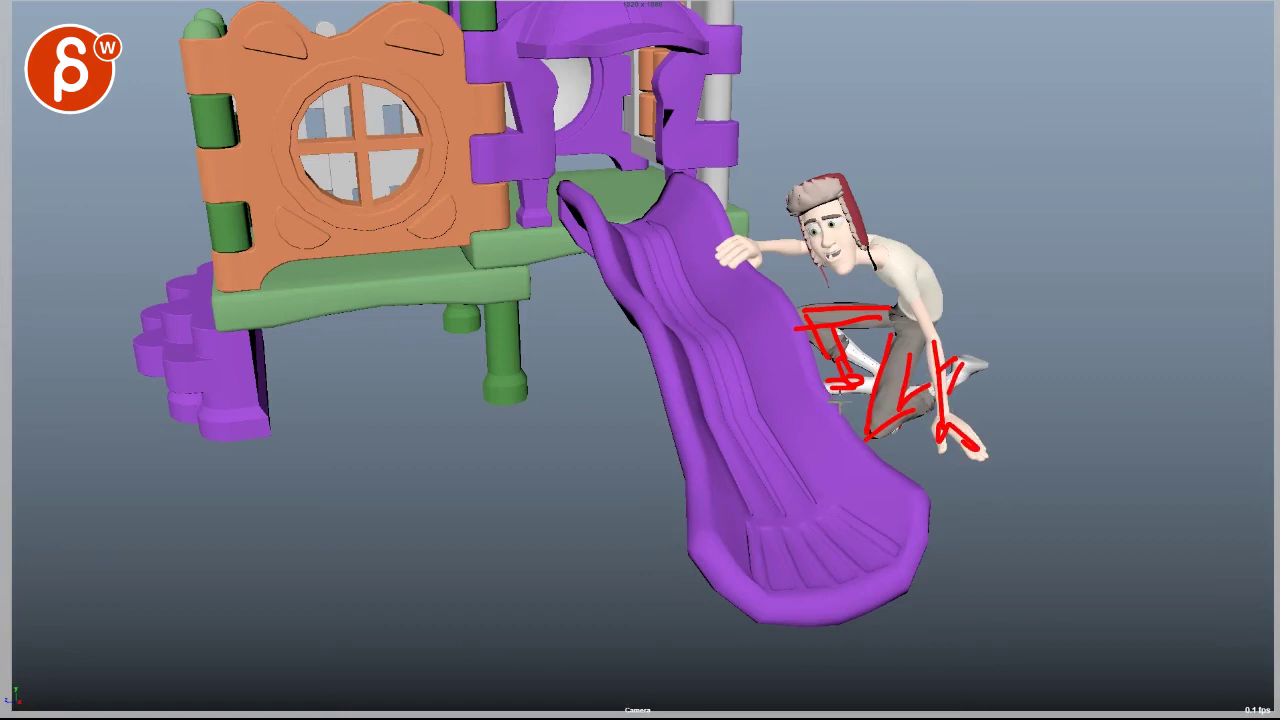
key("Escape")
mouse_move(844, 338)
left_mouse_down()
mouse_move(890, 378)
mouse_move(842, 396)
left_mouse_up()
key("Escape")
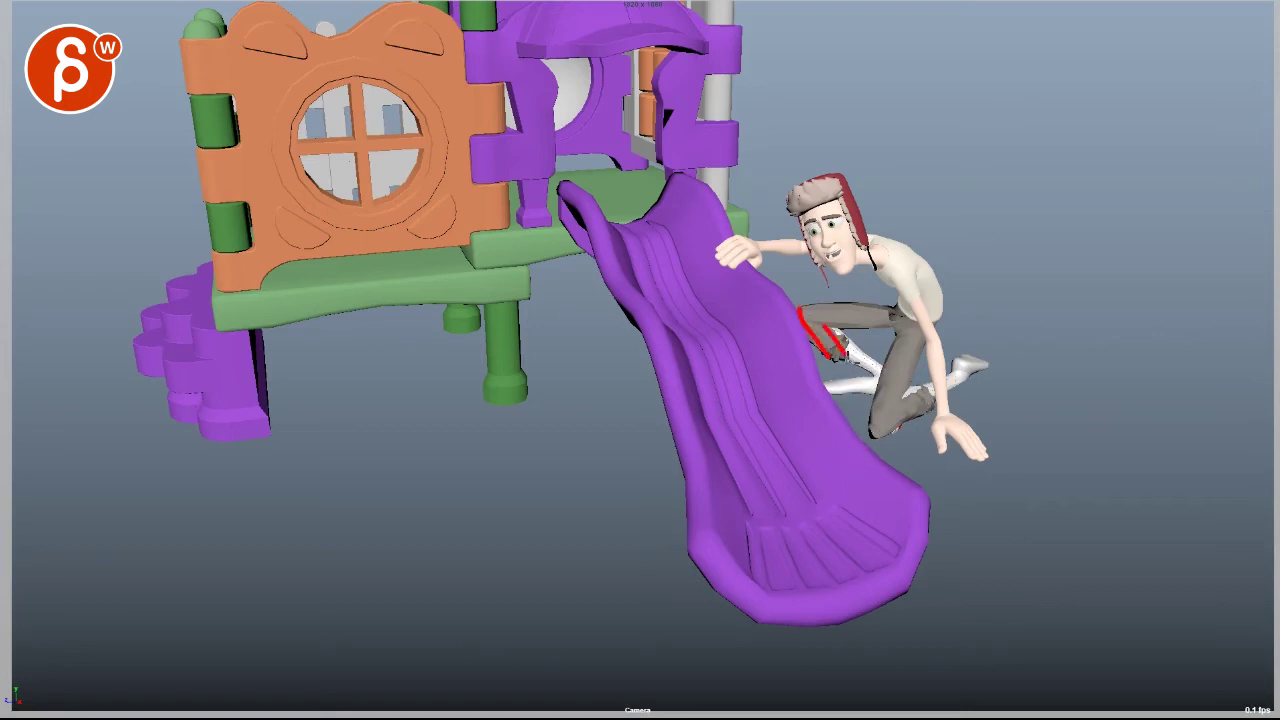
Step: Sketch the front thigh, slanted shin and foot plus the kneeling thigh on the crouching pose, and clear the notes
mouse_move(826, 383)
left_mouse_down()
mouse_move(892, 388)
mouse_move(842, 343)
mouse_move(877, 370)
mouse_move(828, 354)
left_mouse_up()
key("e")
key("e")
mouse_move(808, 304)
left_mouse_down()
mouse_move(850, 364)
mouse_move(822, 381)
mouse_move(856, 381)
mouse_move(838, 386)
mouse_move(853, 417)
left_mouse_up()
left_click_drag(891, 338, 870, 436)
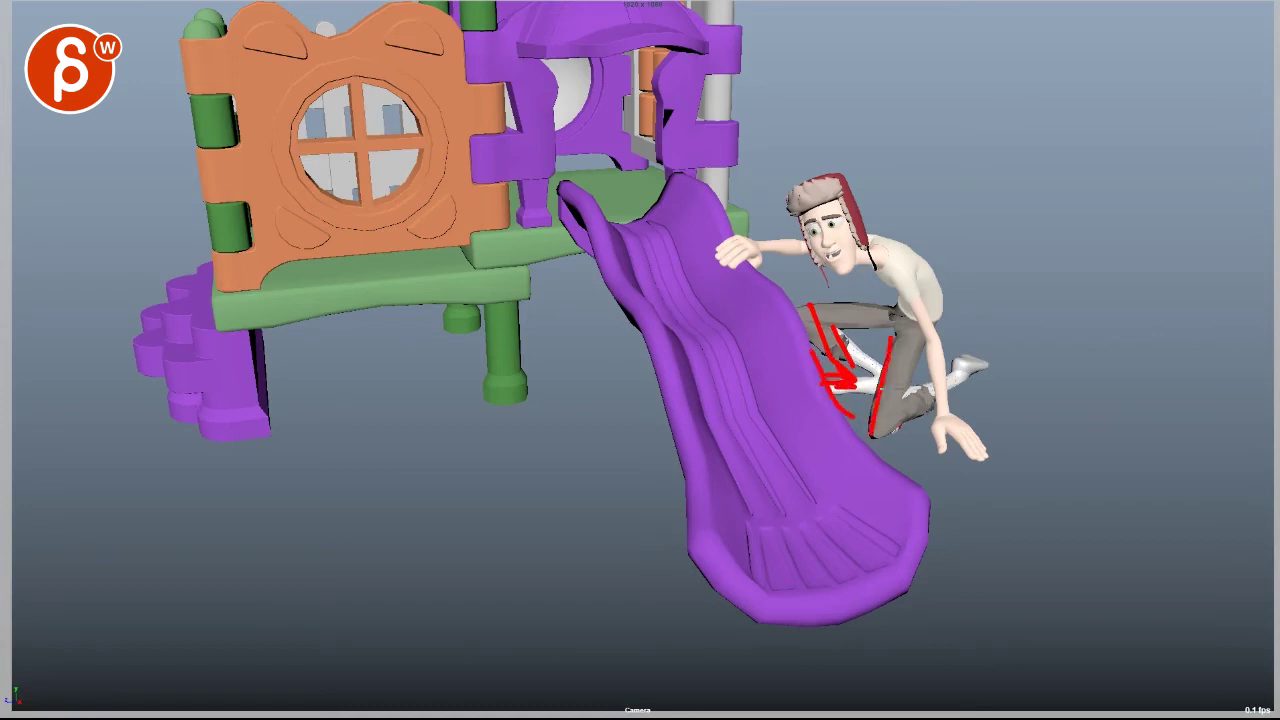
left_click_drag(902, 380, 894, 428)
left_click_drag(834, 336, 886, 330)
left_click_drag(810, 316, 896, 318)
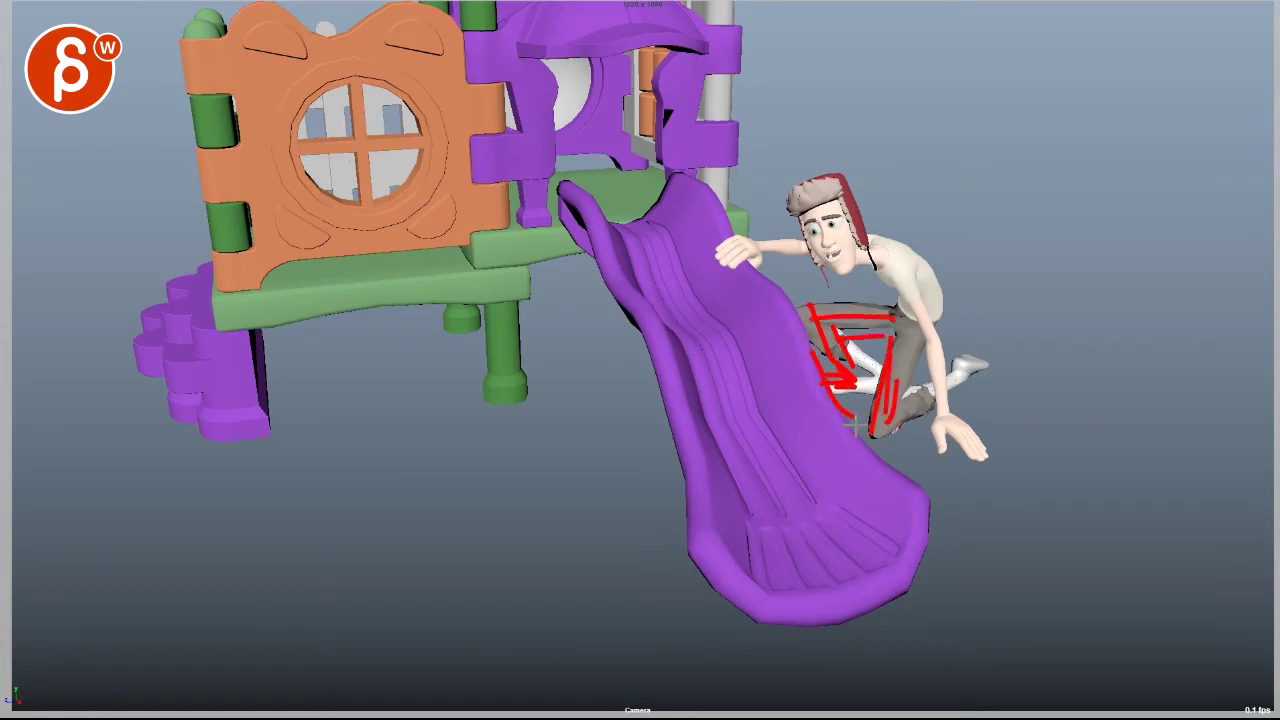
key("Escape")
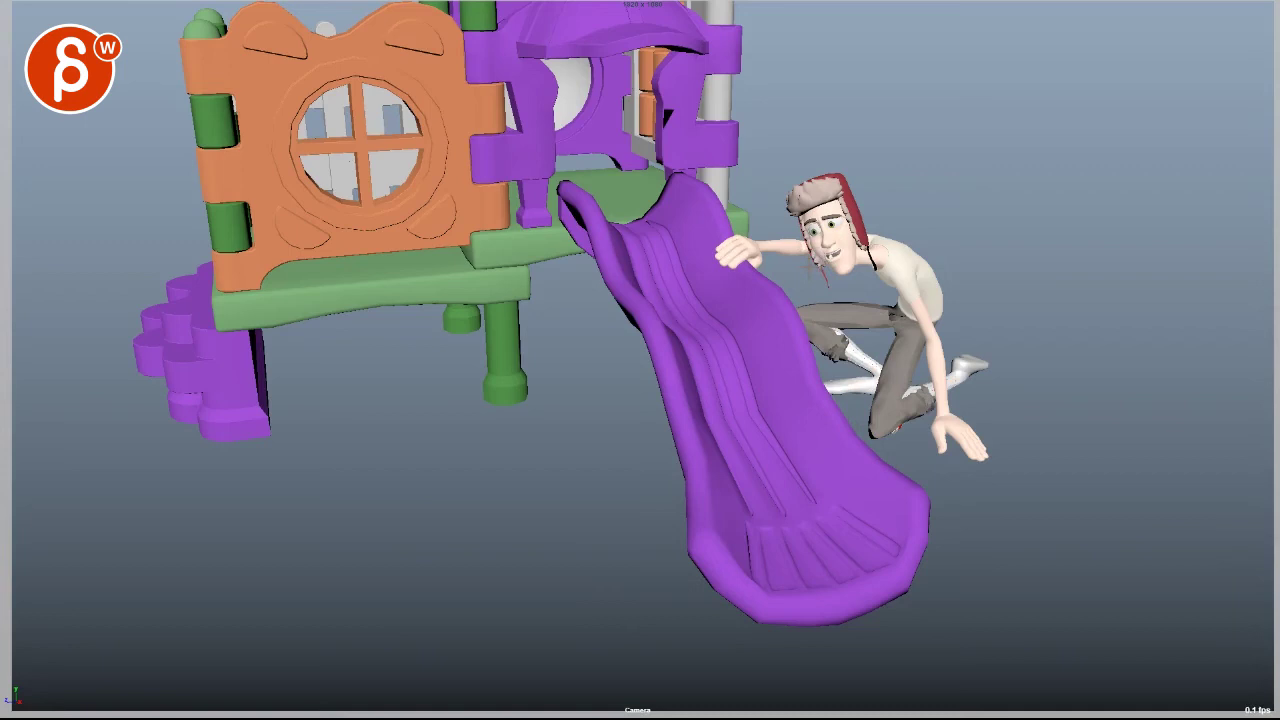
Step: Mark the arm and hand reaching onto the slide, clear the notes, and move on to the following pose
mouse_move(801, 250)
left_mouse_down()
mouse_move(758, 247)
mouse_move(800, 246)
left_mouse_up()
key("Escape")
left_click_drag(762, 257, 785, 273)
key("Escape")
key("alt+period")
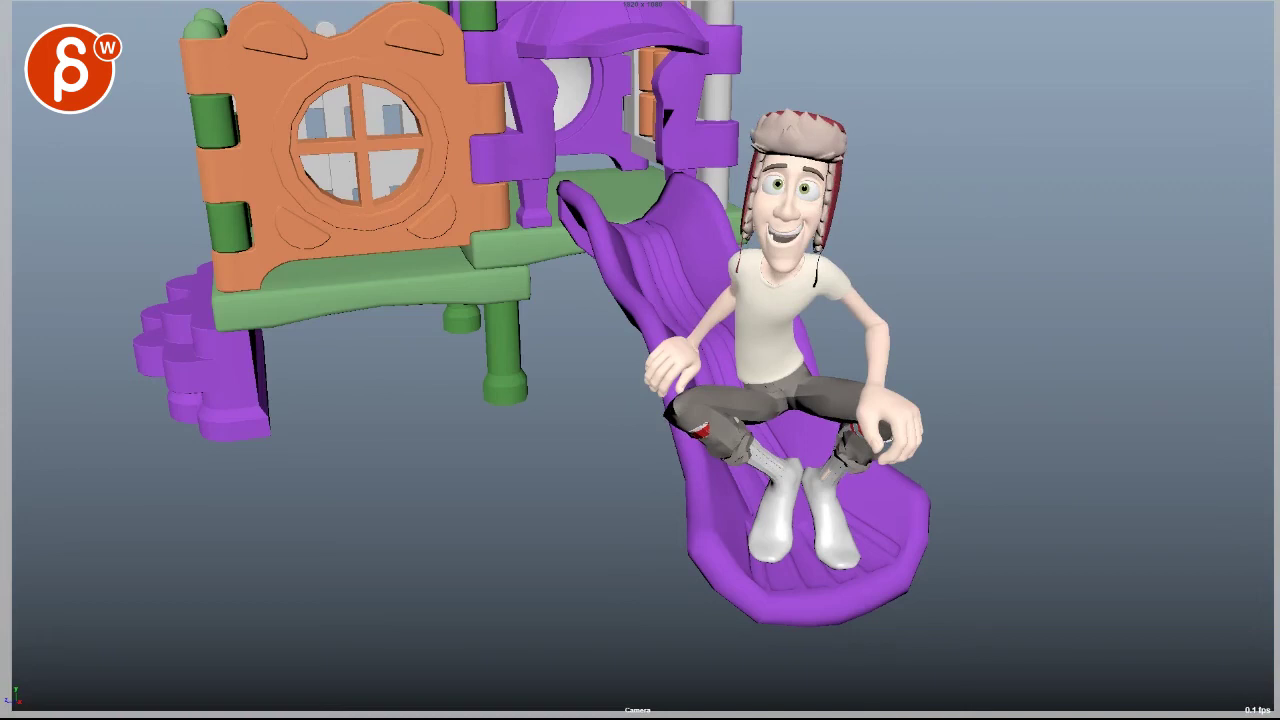
Step: Mark the upper chest and the chin area on the pose seated on the slide, and clear the notes
left_click_drag(764, 268, 768, 302)
mouse_move(759, 240)
left_mouse_down()
mouse_move(746, 256)
mouse_move(818, 262)
left_mouse_up()
key("Escape")
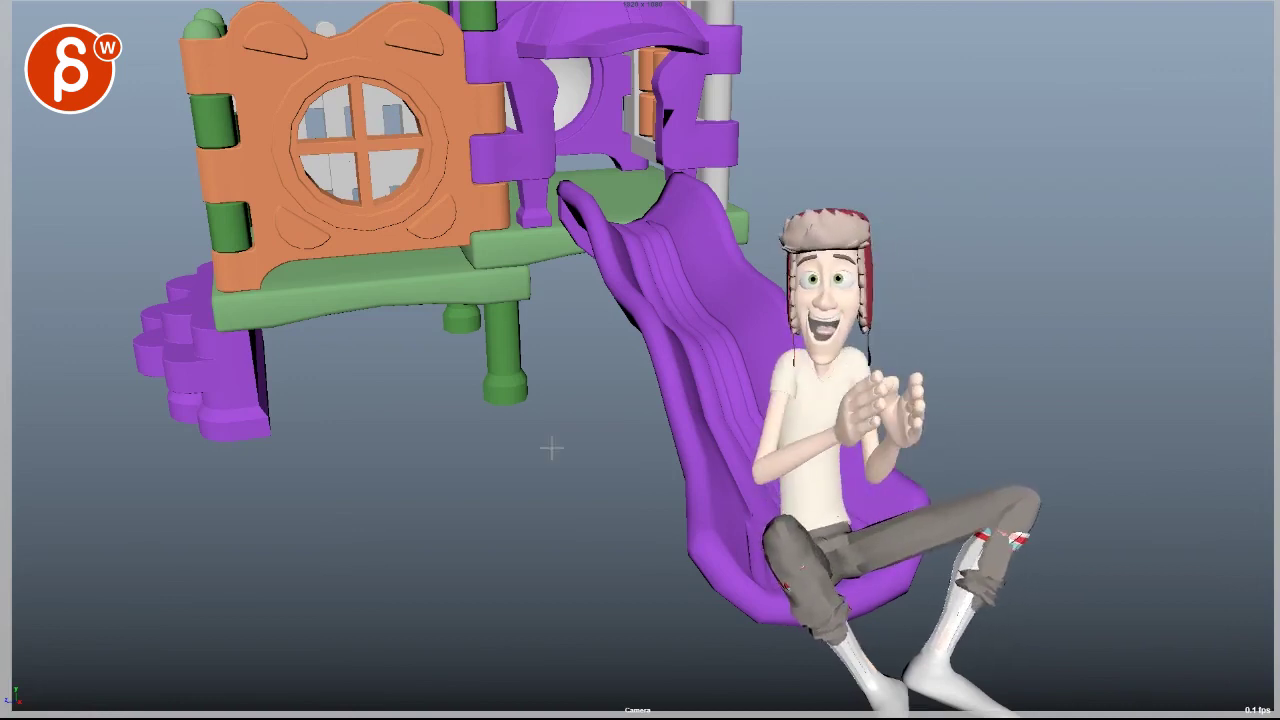
Step: Mark the hands, shoulders, neck and head line on the open-mouthed clapping pose, and clear the notes
mouse_move(858, 395)
left_mouse_down()
mouse_move(890, 380)
mouse_move(912, 412)
left_mouse_up()
left_click_drag(772, 378, 803, 372)
left_click_drag(828, 364, 856, 366)
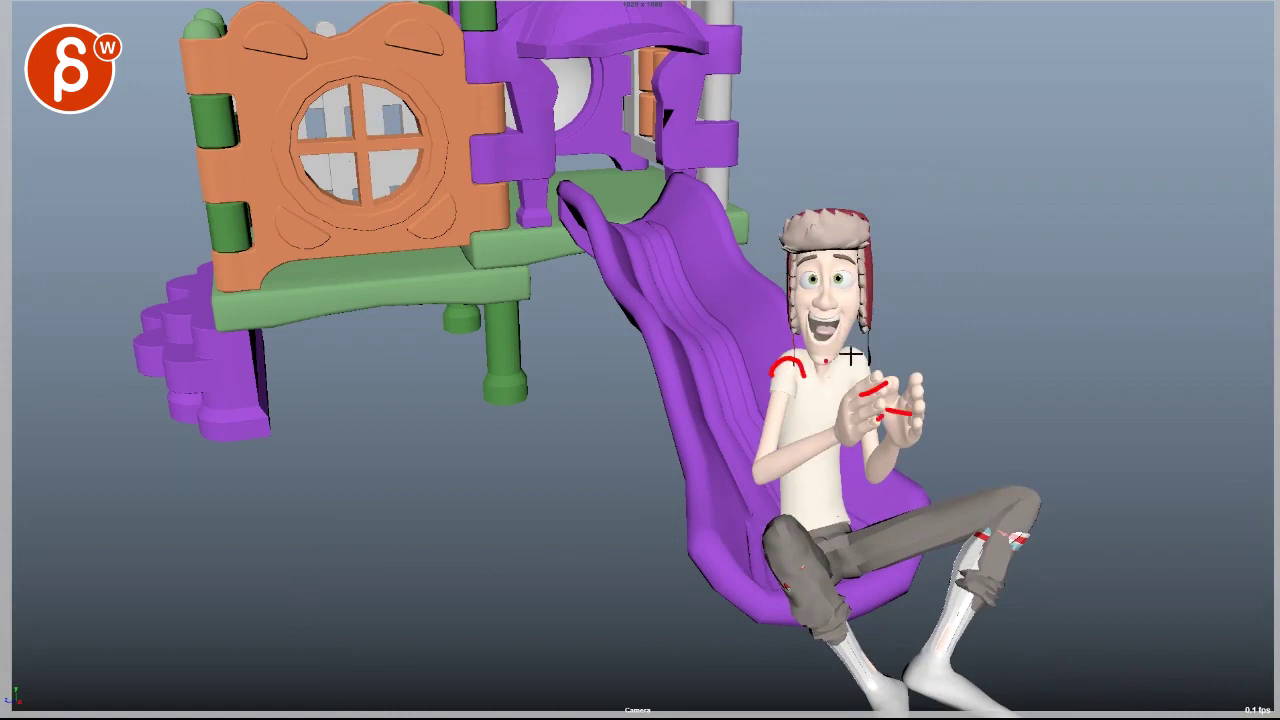
left_click_drag(785, 262, 865, 275)
left_click_drag(826, 370, 784, 256)
key("Escape")
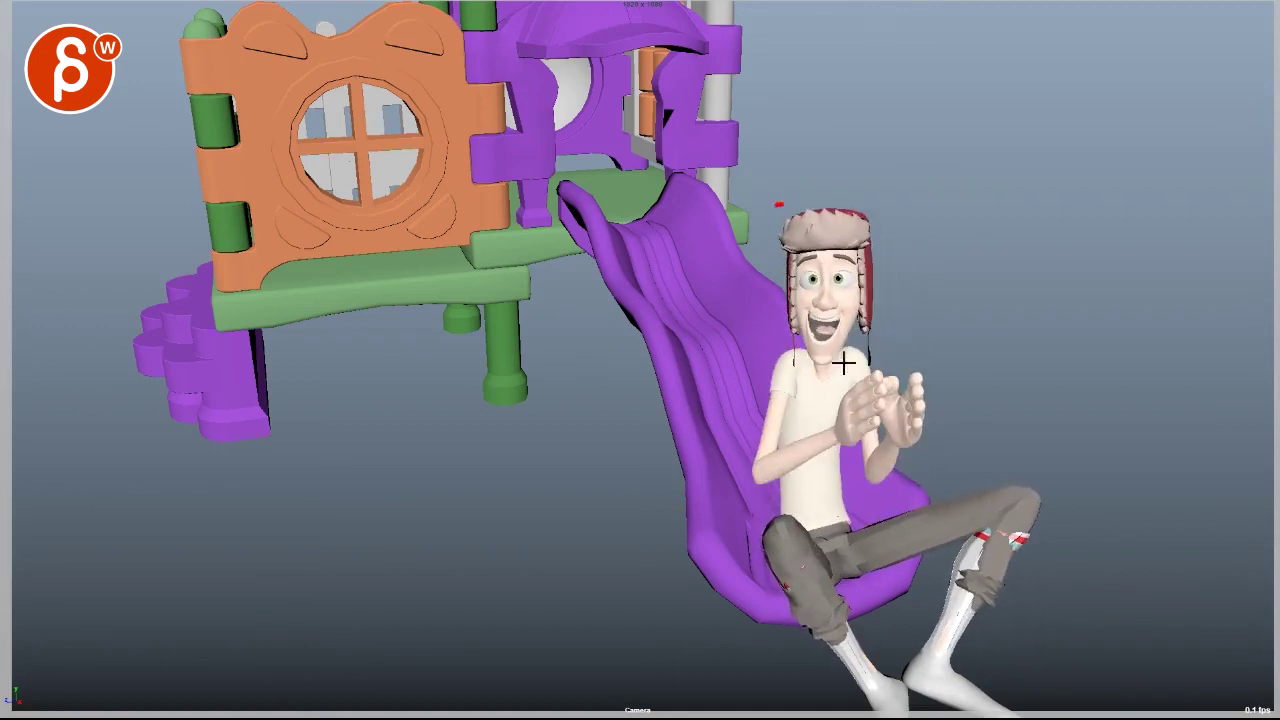
Step: Circle the head and draw its curved path up from the chest, clear the notes, and advance to the closed-hands clap
mouse_move(767, 229)
left_mouse_down()
mouse_move(793, 217)
mouse_move(834, 406)
mouse_move(786, 314)
mouse_move(846, 243)
left_mouse_up()
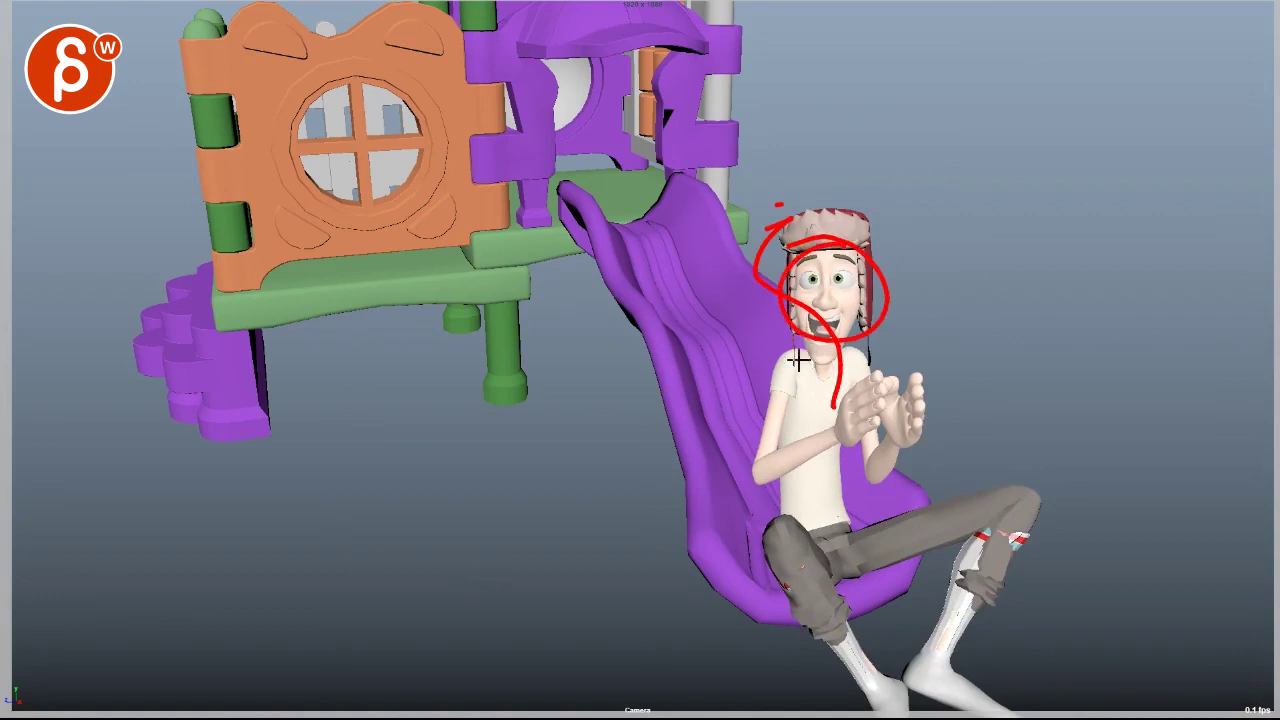
key("Escape")
key("alt+period")
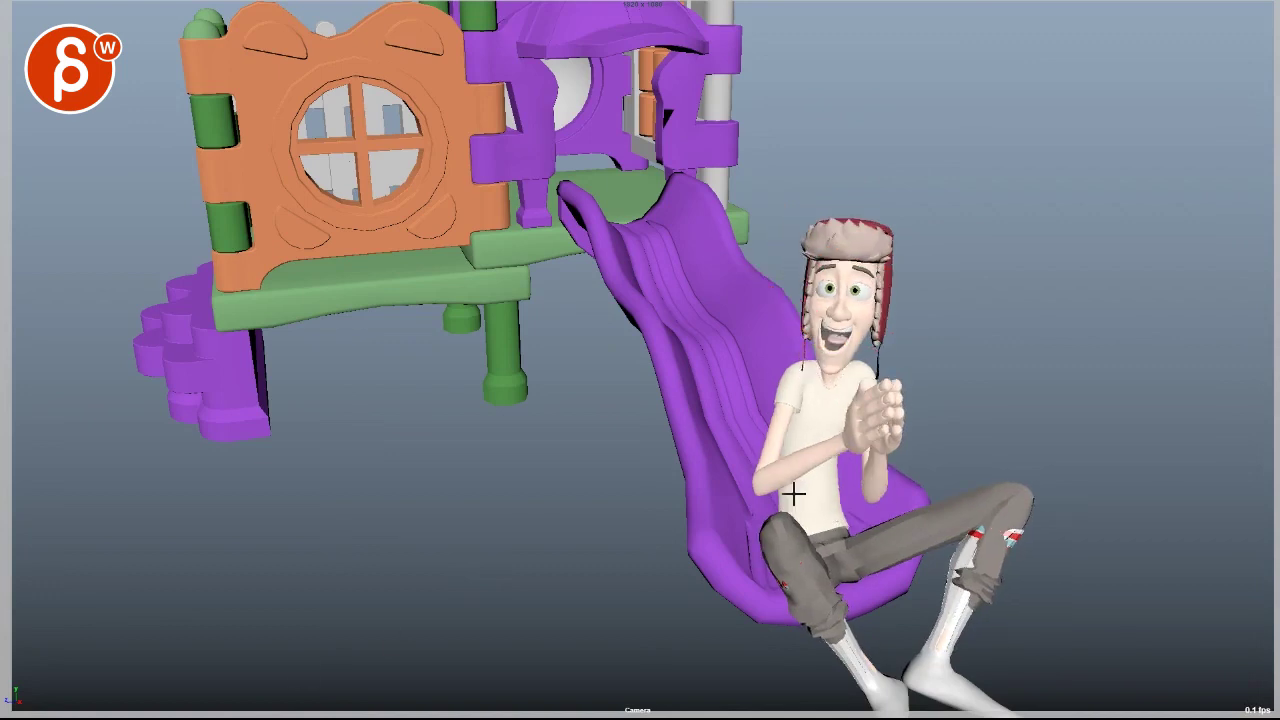
Step: Sketch a backward-leaning torso and a pulled-back head with its hat line over the closed-hands clap pose
left_click_drag(775, 501, 785, 376)
left_click_drag(838, 487, 801, 353)
left_click_drag(803, 260, 716, 233)
mouse_move(747, 243)
left_mouse_down()
mouse_move(800, 261)
mouse_move(754, 268)
left_mouse_up()
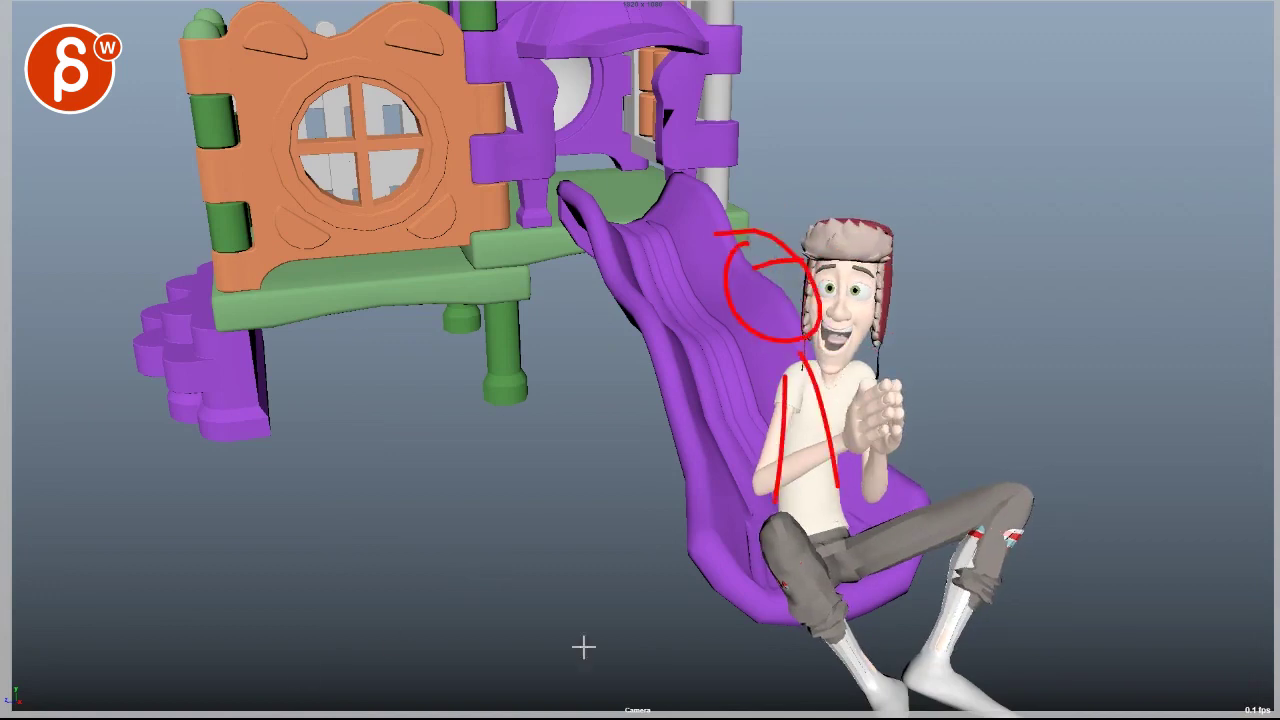